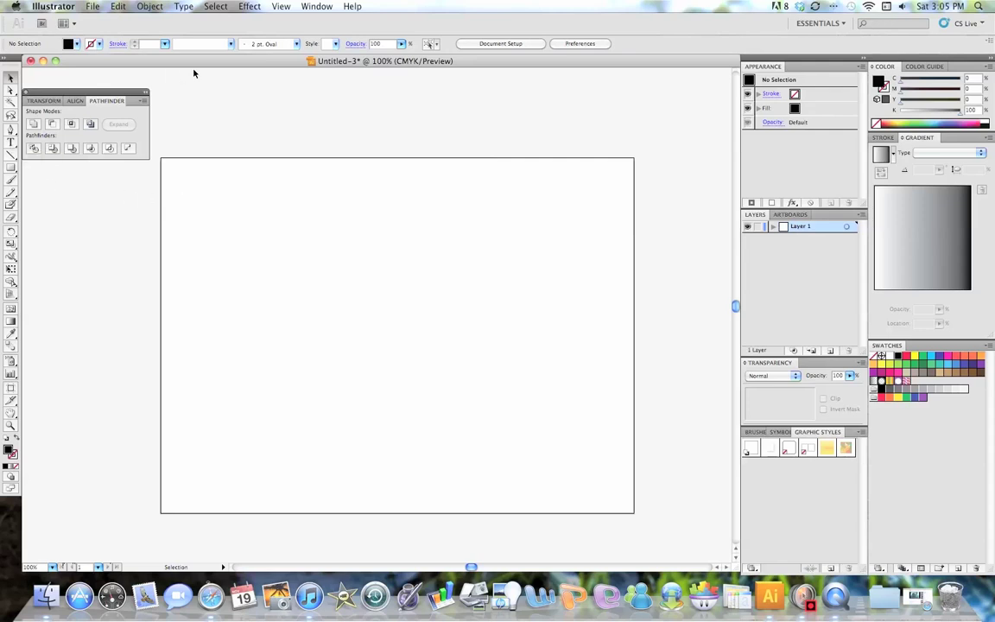
Choose the Type tool and set the font family to Brush Script MT Italic
click(11, 140)
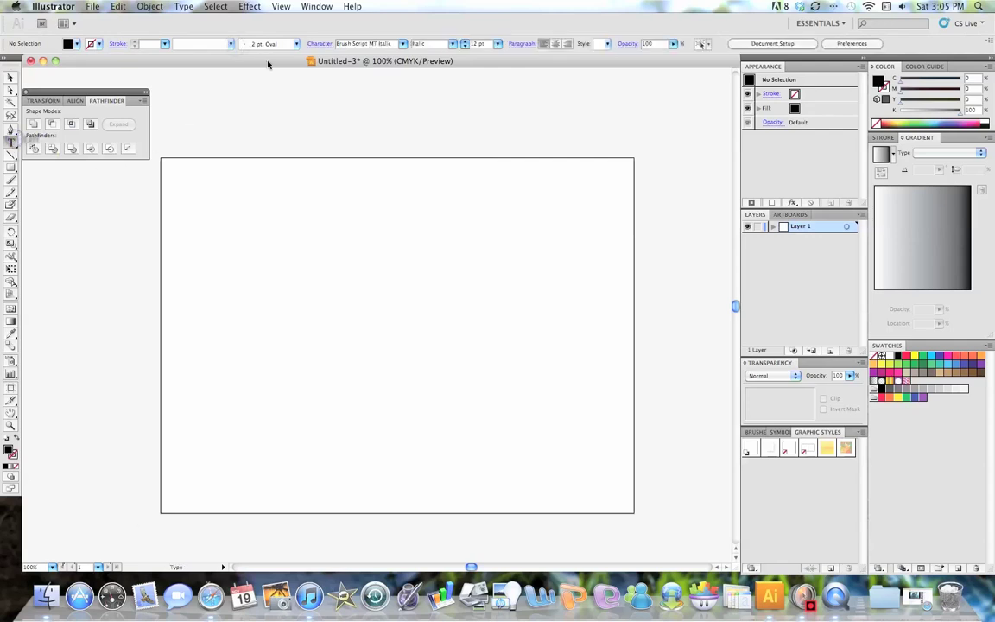
click(403, 44)
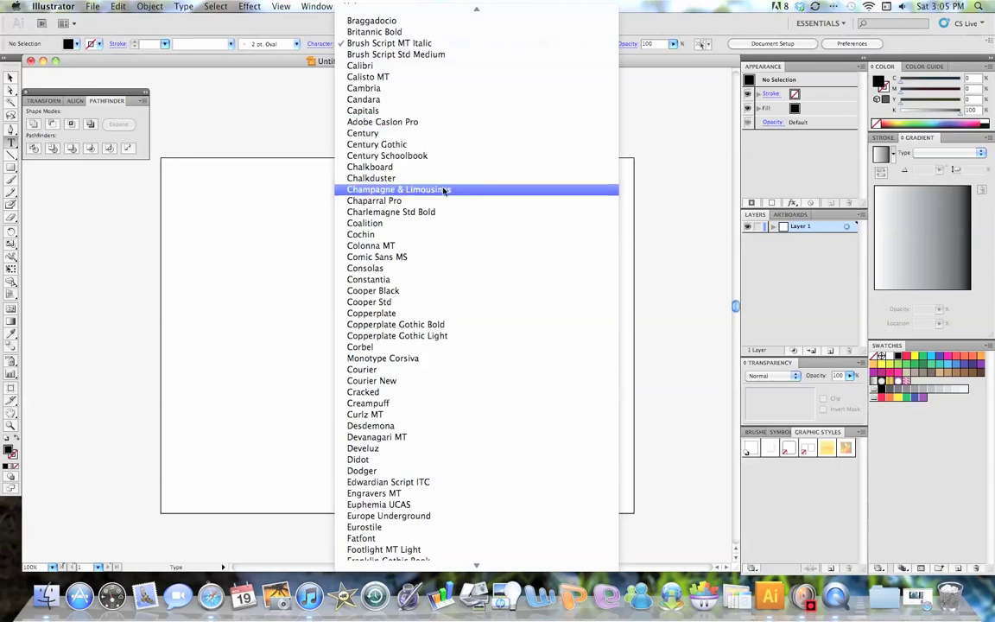
scroll(441, 192, down, 10)
scroll(427, 289, up, 4)
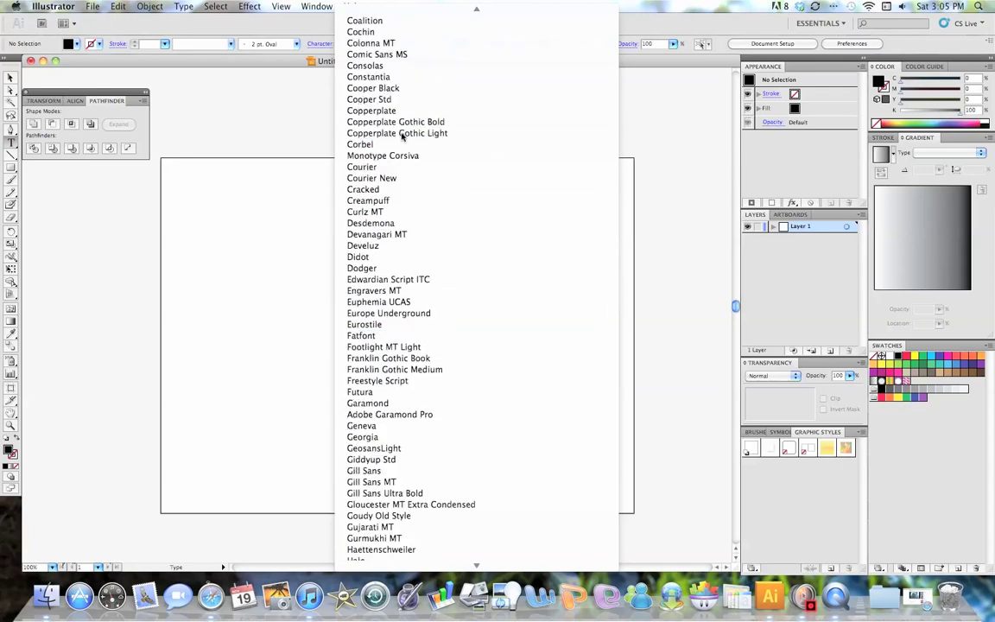
scroll(403, 161, down, 8)
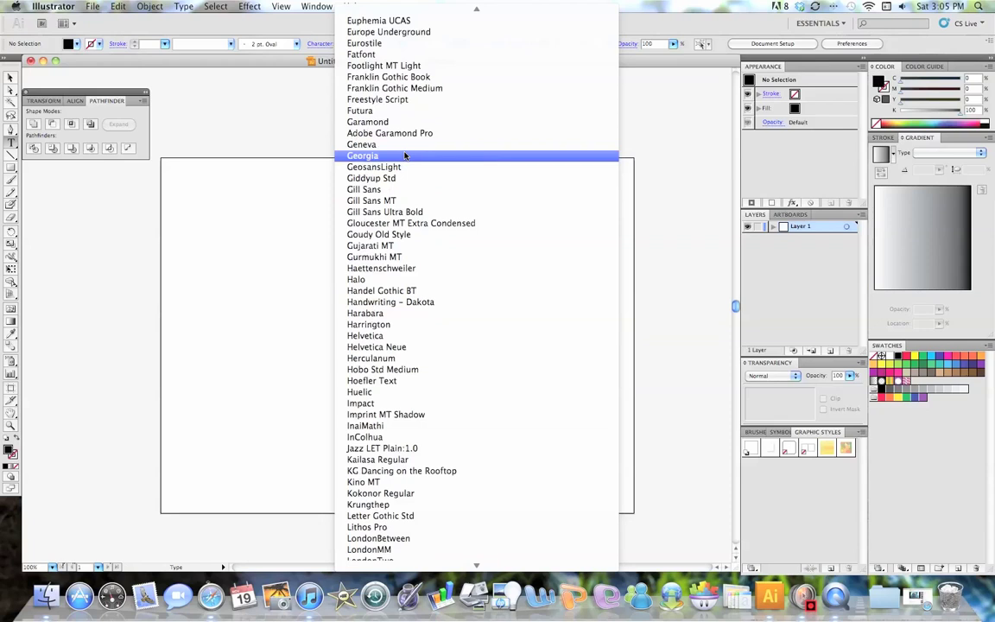
scroll(405, 397, down, 15)
scroll(406, 409, up, 10)
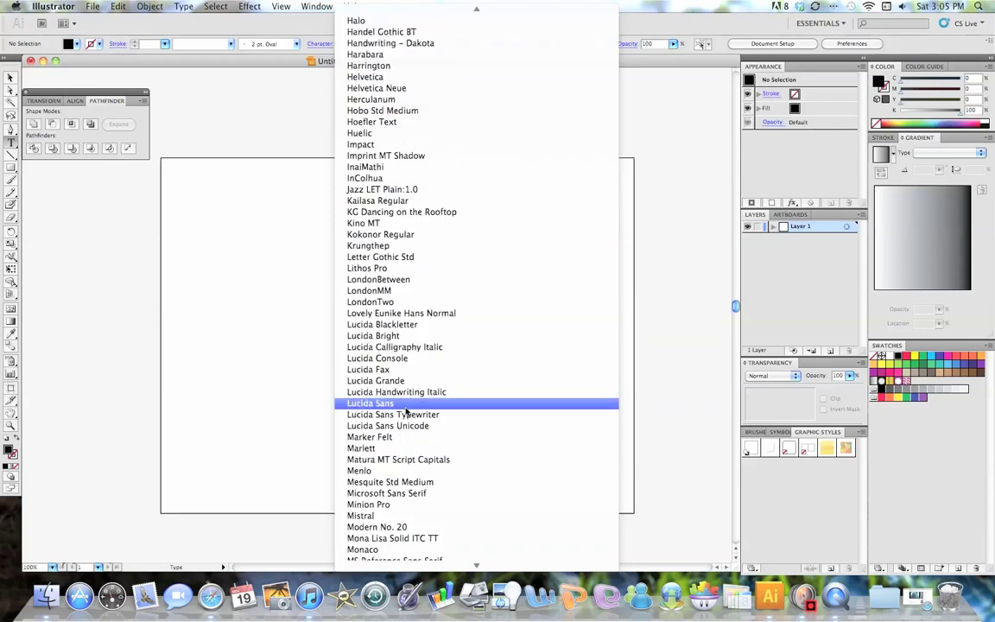
scroll(406, 406, up, 15)
scroll(399, 176, up, 5)
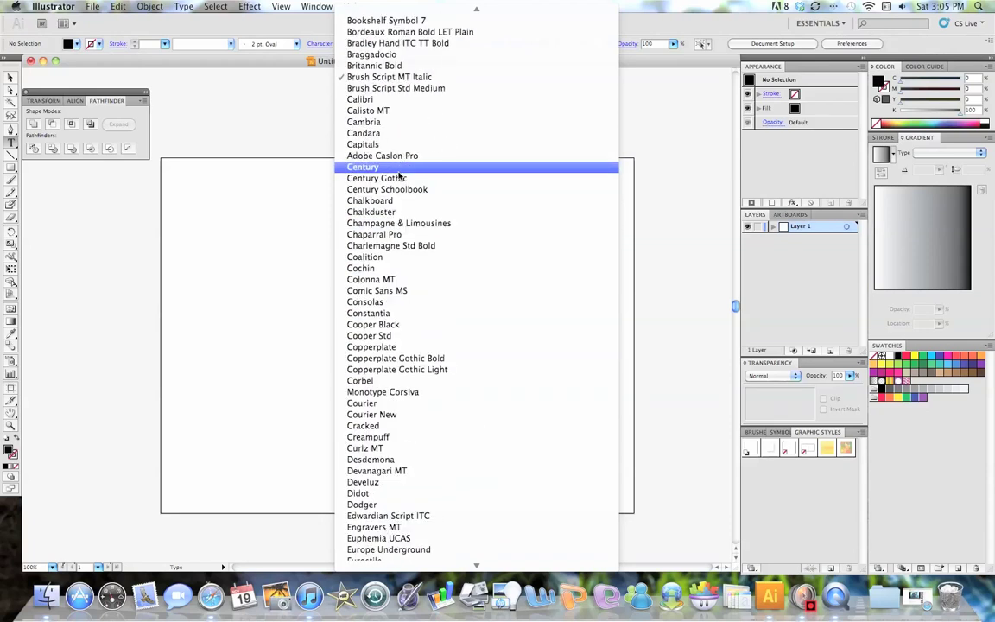
scroll(400, 173, up, 3)
click(404, 111)
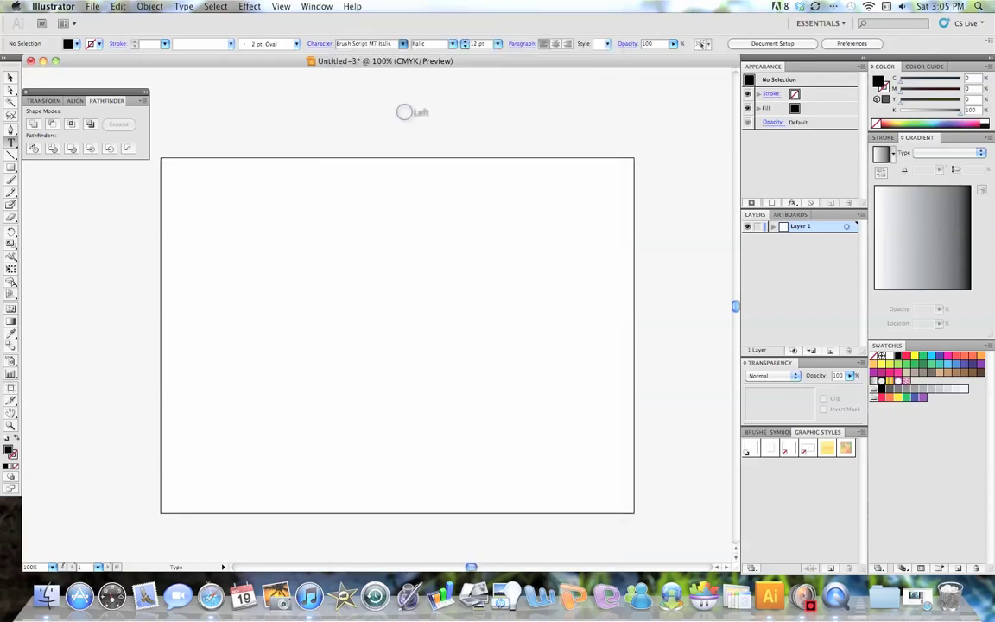
Type 'Text' on the artboard, scale it to about 280.5 pt and move it toward the centre
click(248, 299)
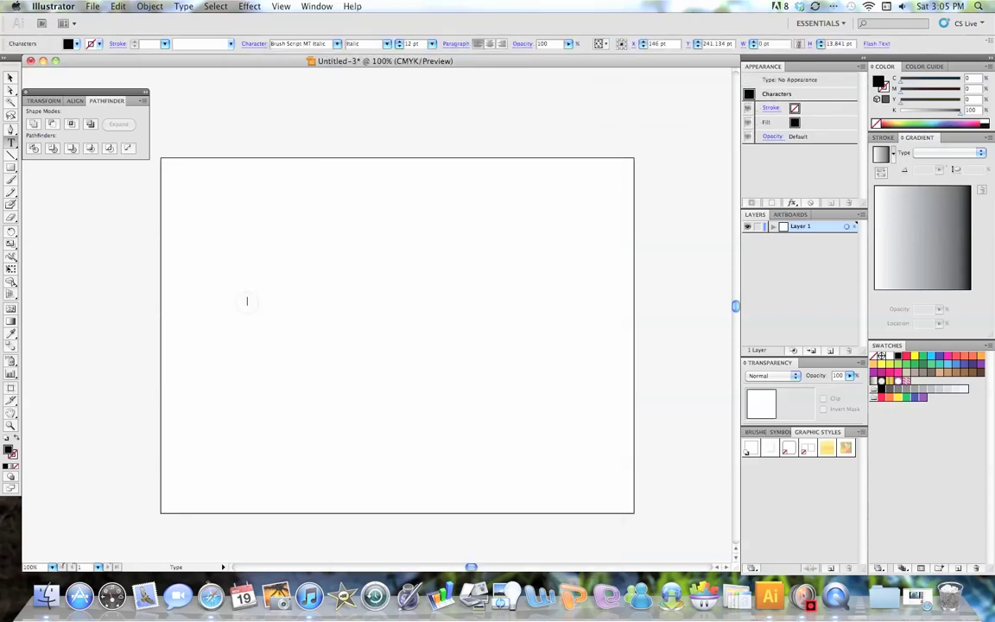
text(7)
key(Escape)
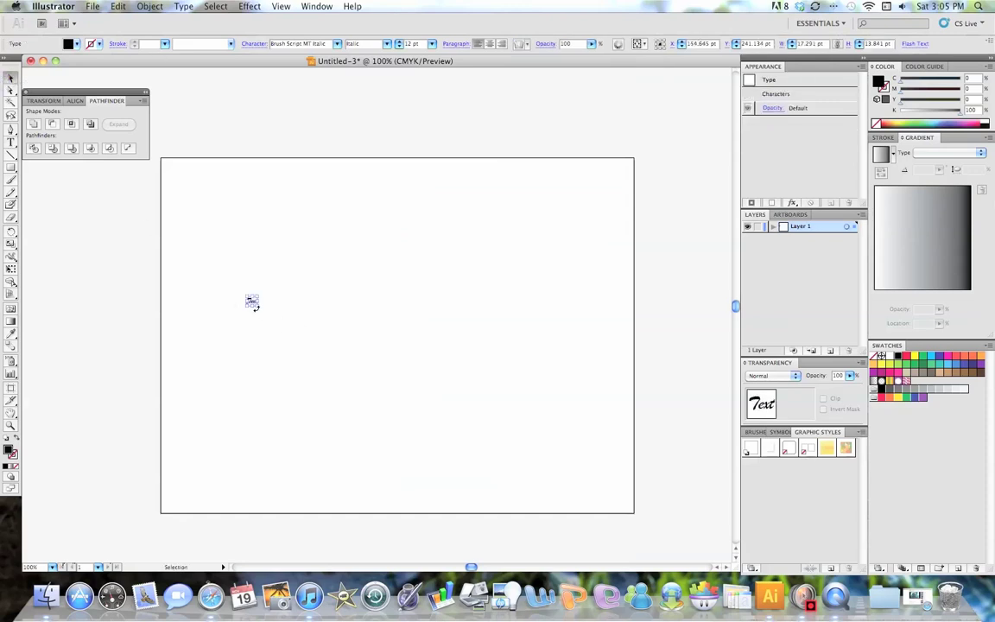
drag(256, 306, 597, 514)
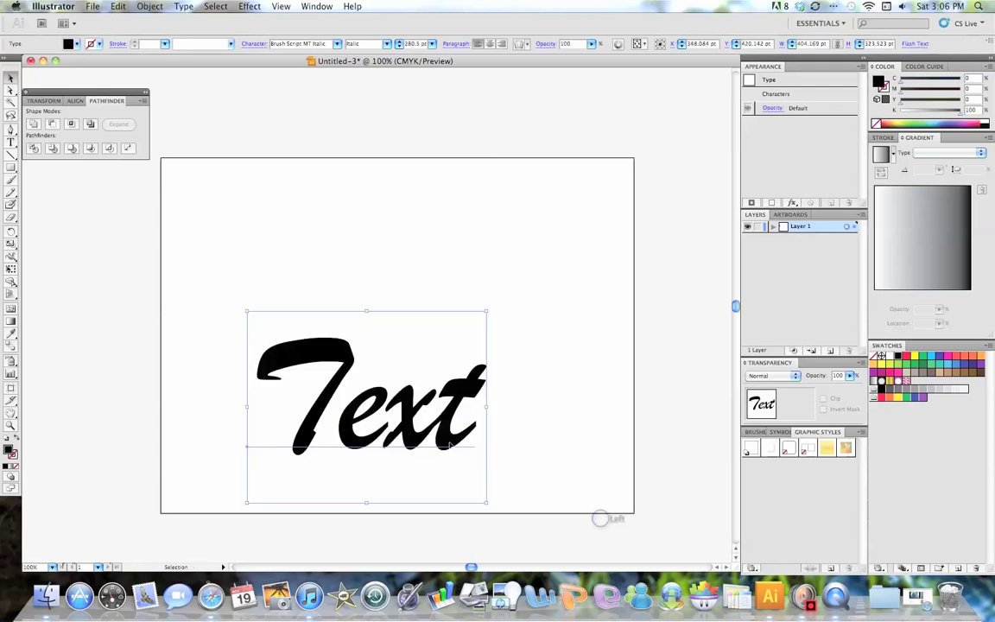
drag(449, 443, 463, 344)
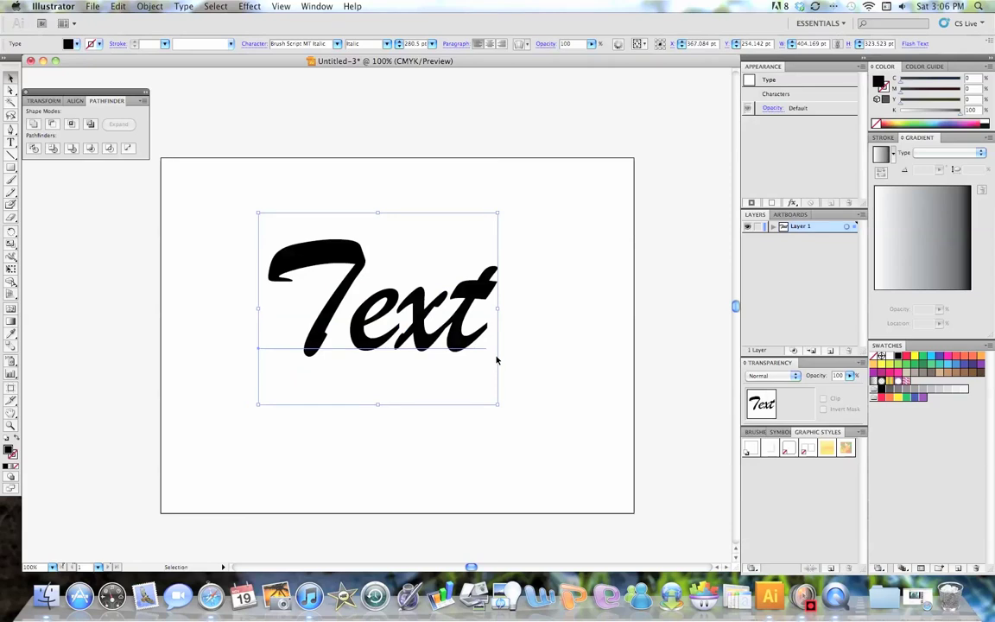
Convert the word 'Text' to outlines using Create Outlines, then deselect it
right_click(452, 325)
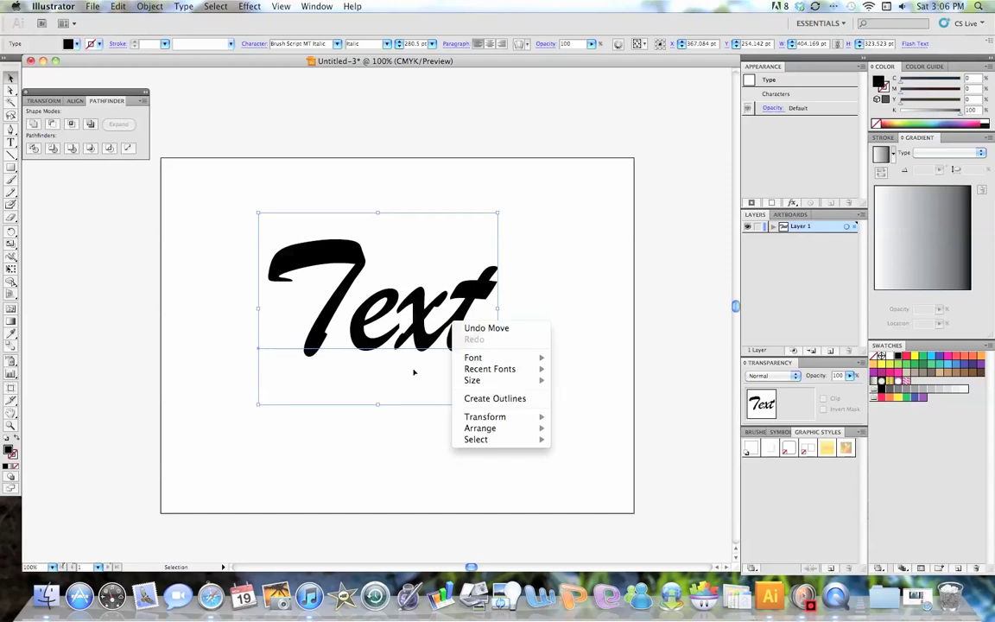
click(486, 400)
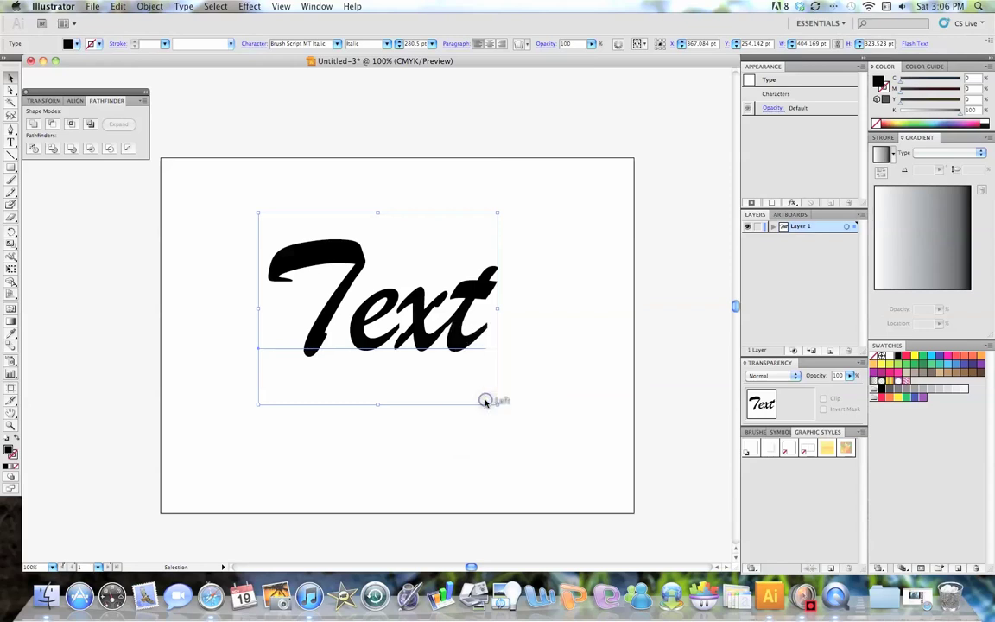
click(412, 446)
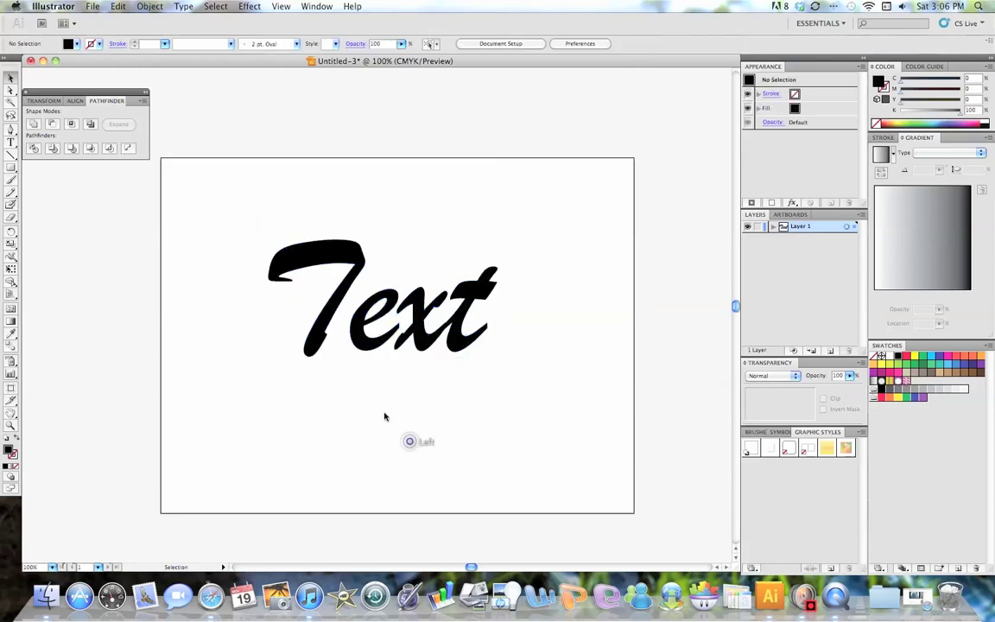
Enter the outlined group in isolation mode and shift the T shape slightly right
double_click(321, 330)
click(321, 329)
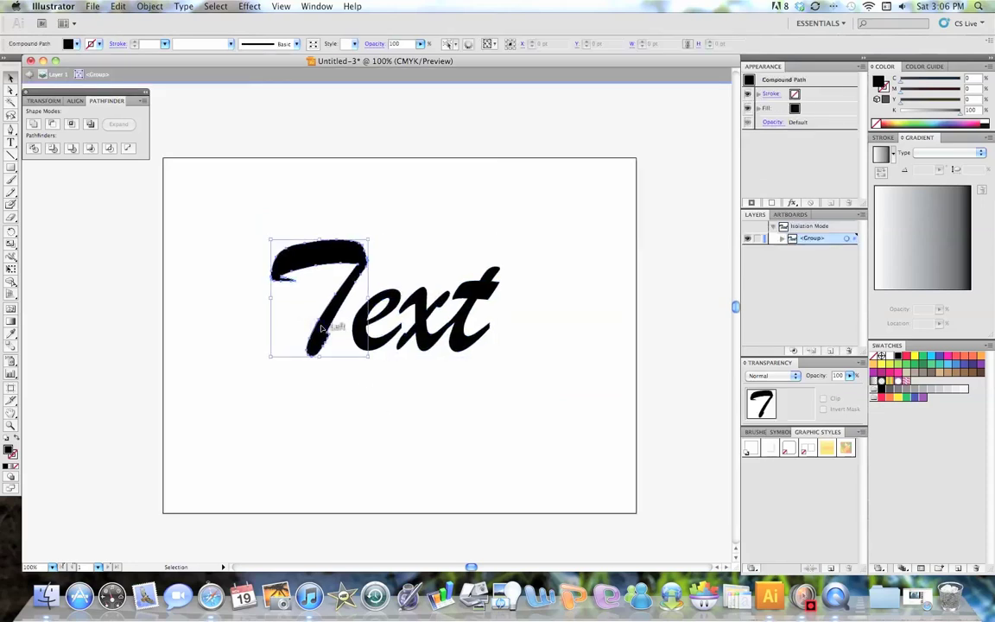
drag(322, 330, 347, 331)
scroll(398, 458, up, 3)
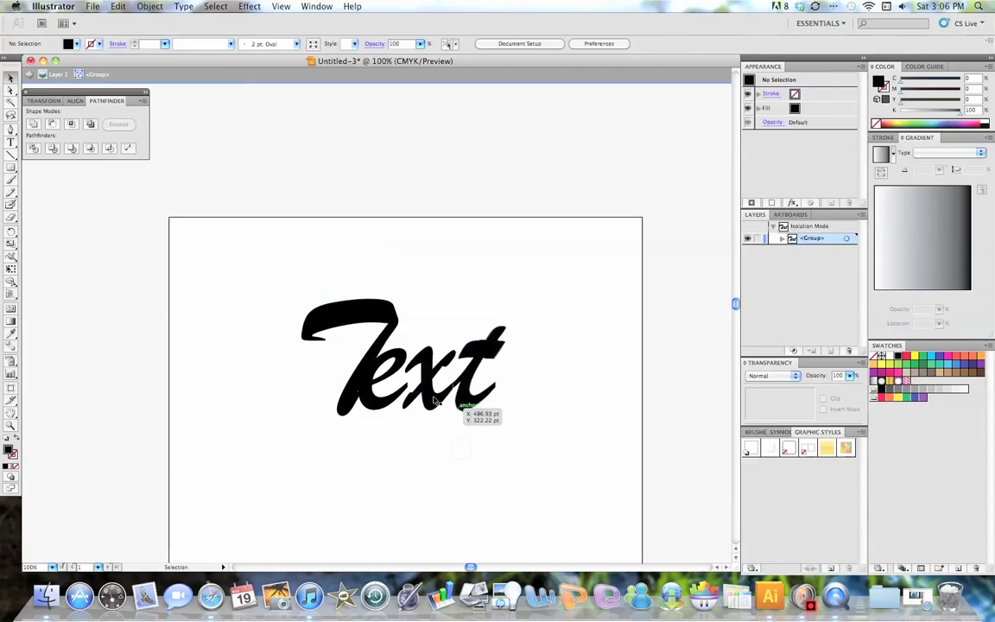
Move the x and t shapes left toward the e, then marquee-select all the letters
click(462, 388)
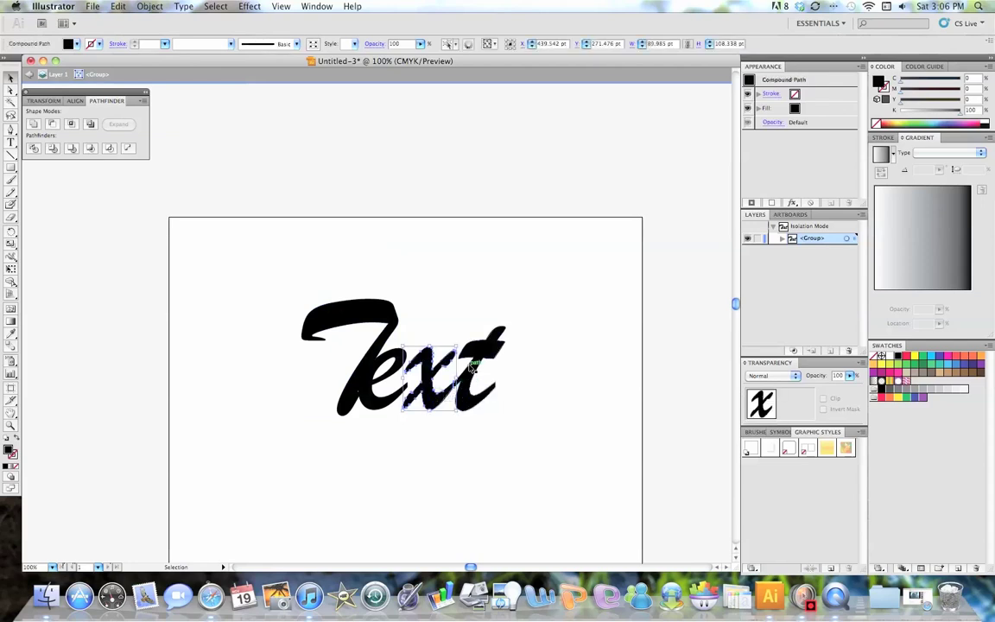
shift+click(473, 370)
drag(473, 370, 472, 371)
key(Left)
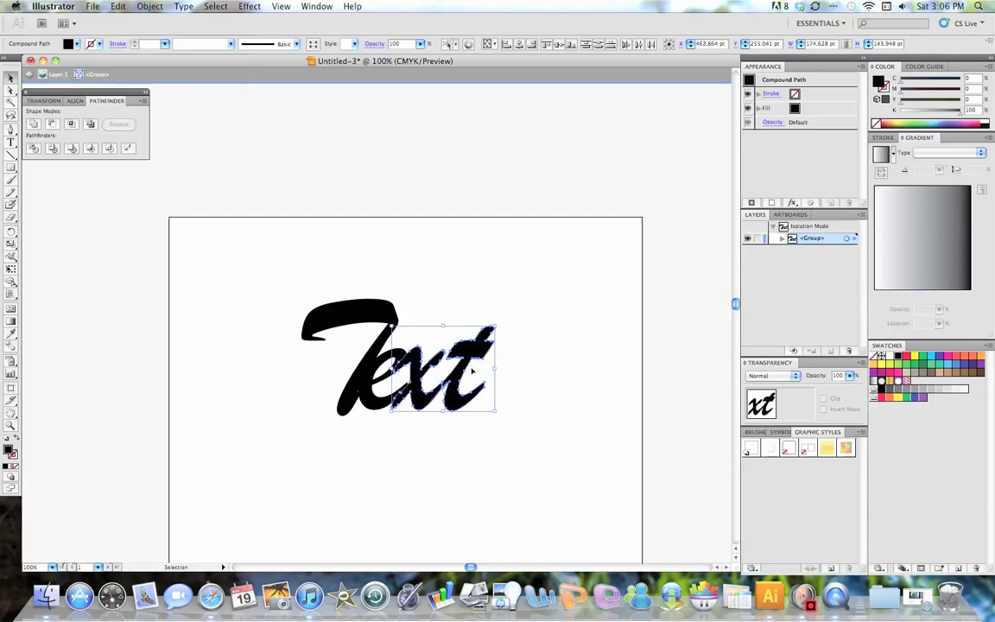
click(521, 401)
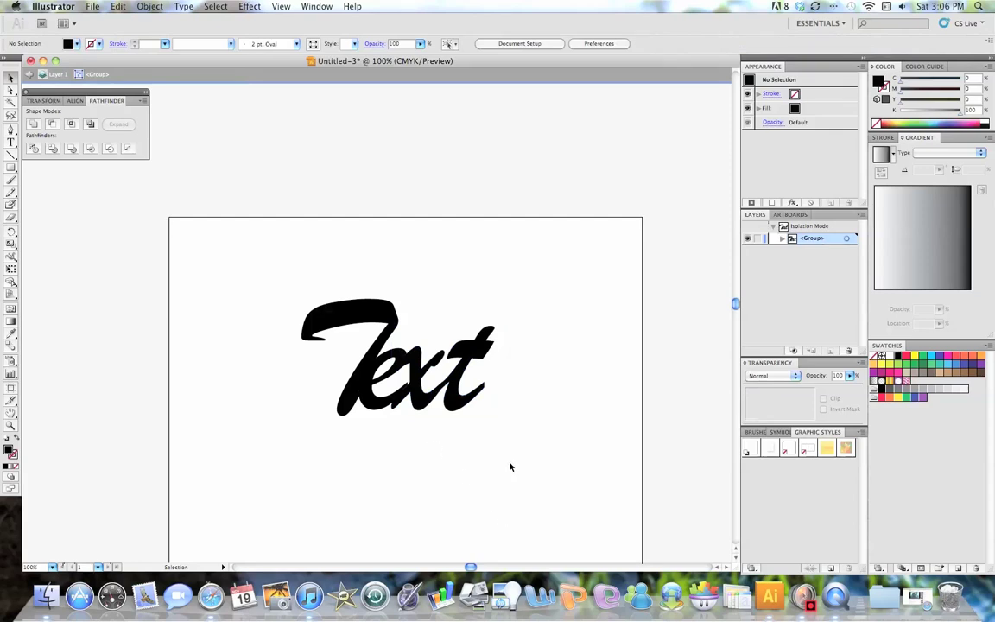
drag(510, 465, 285, 356)
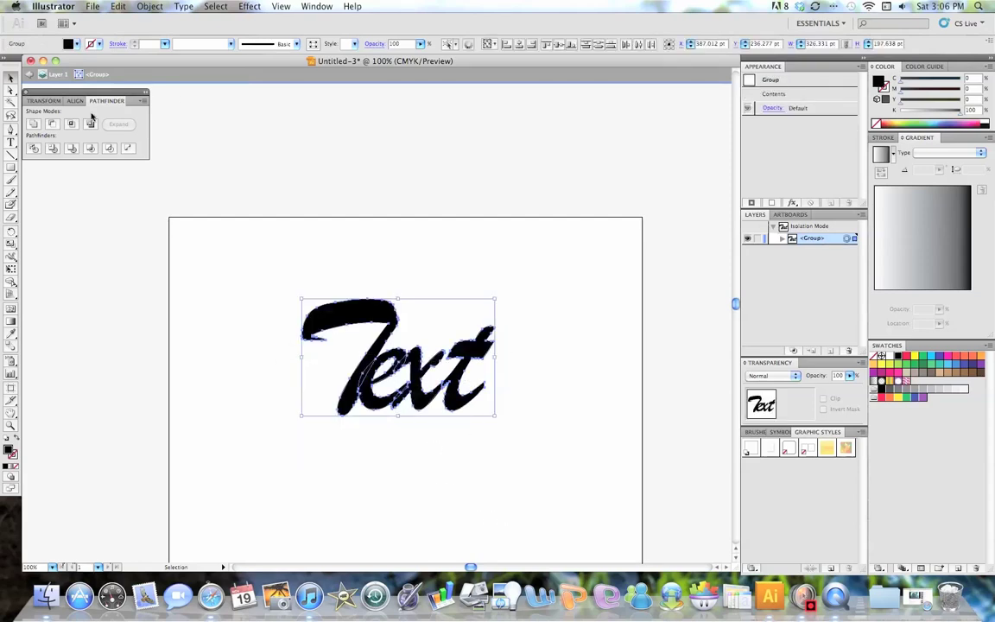
Merge all the selected letter shapes into a single compound shape
click(314, 6)
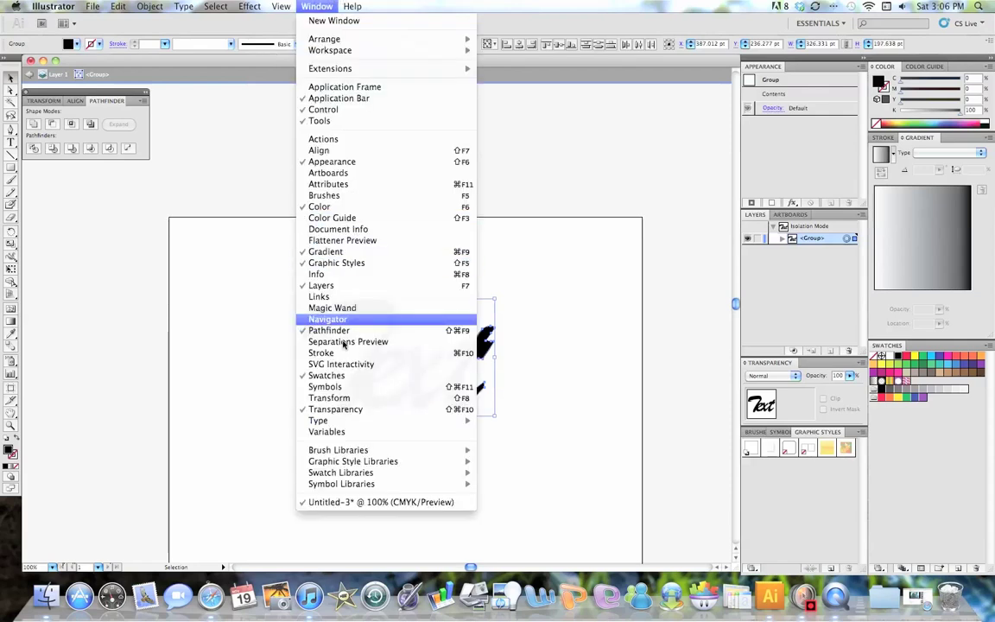
click(168, 151)
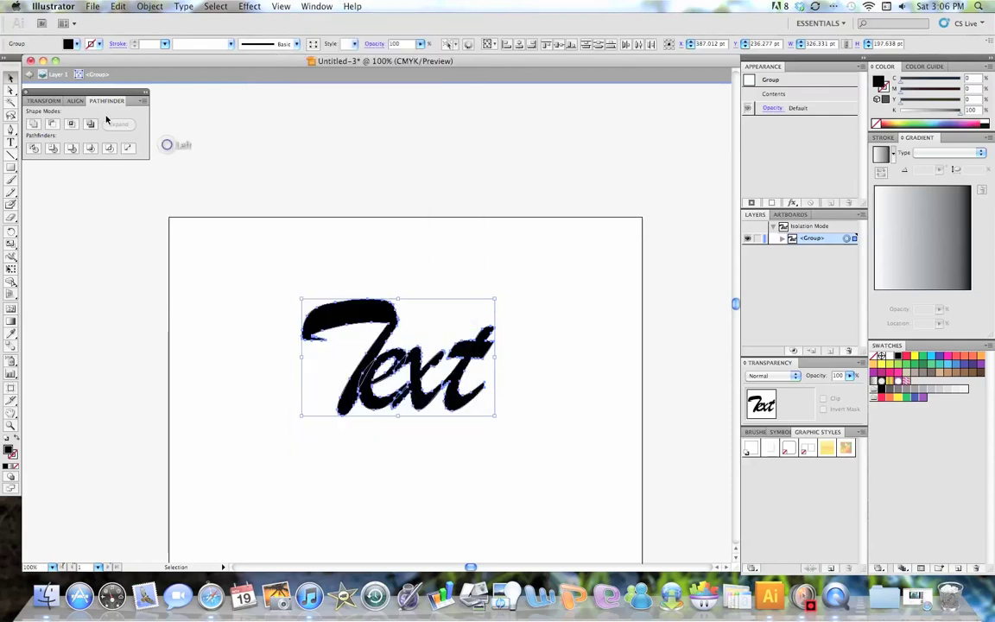
click(34, 125)
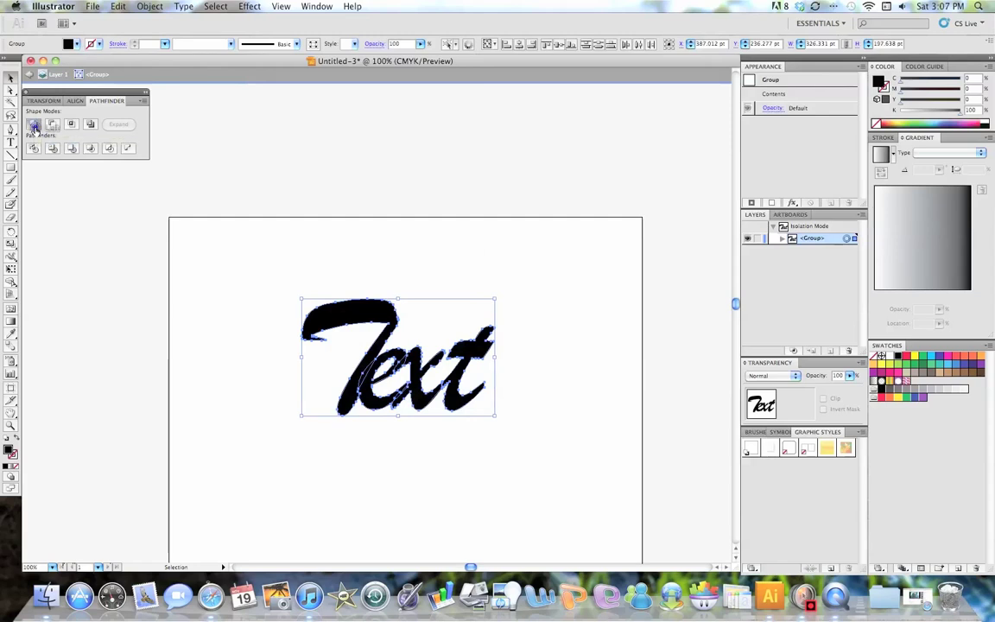
Exit isolation mode and select the black Text artwork with the Selection tool
double_click(335, 171)
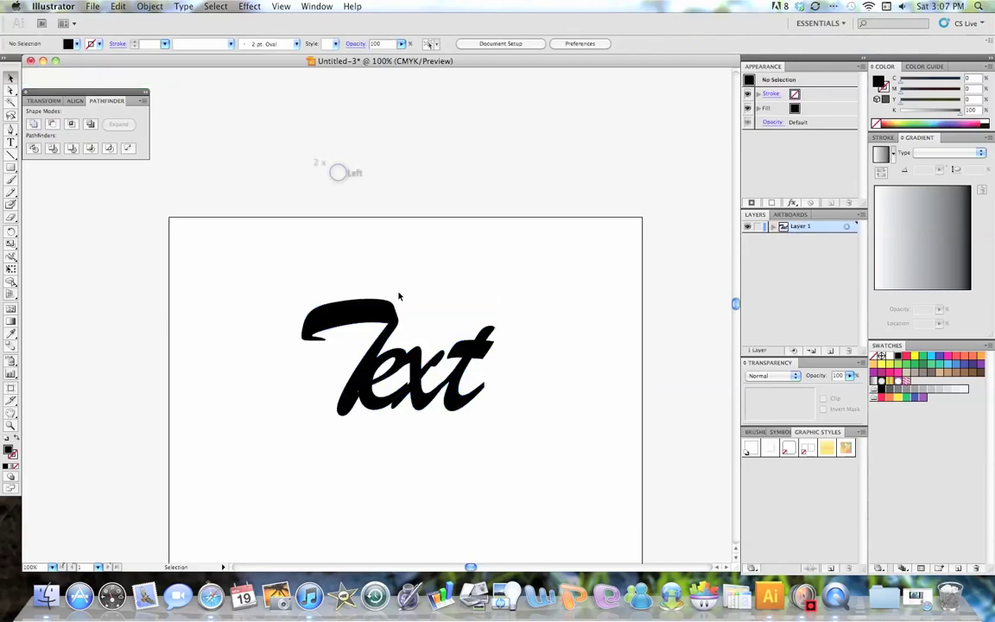
click(387, 329)
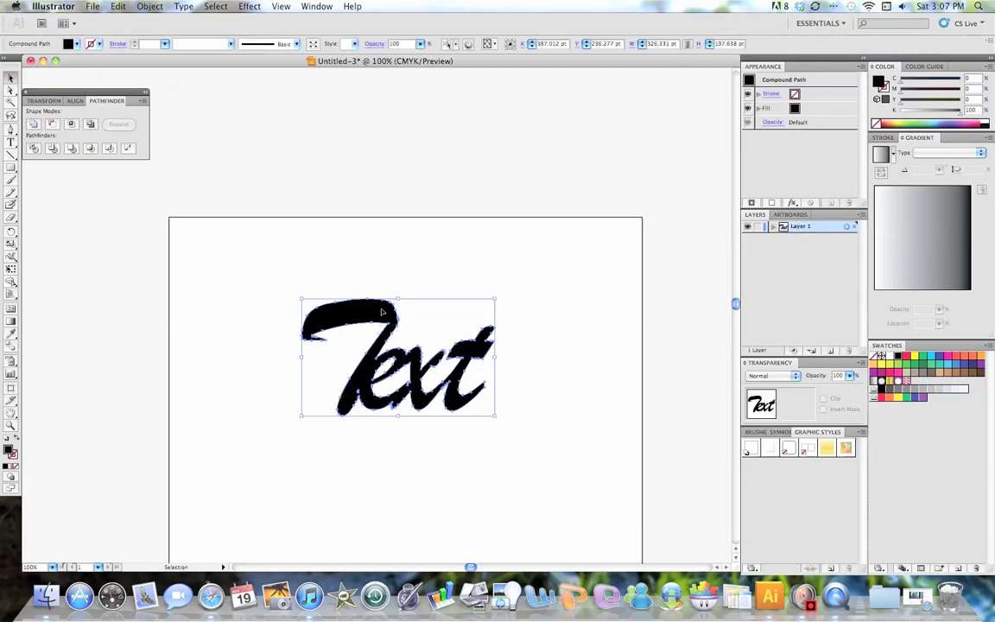
key(a)
key(v)
Apply Offset Path to the Text shape with 15 pt offset and Round joins
click(149, 6)
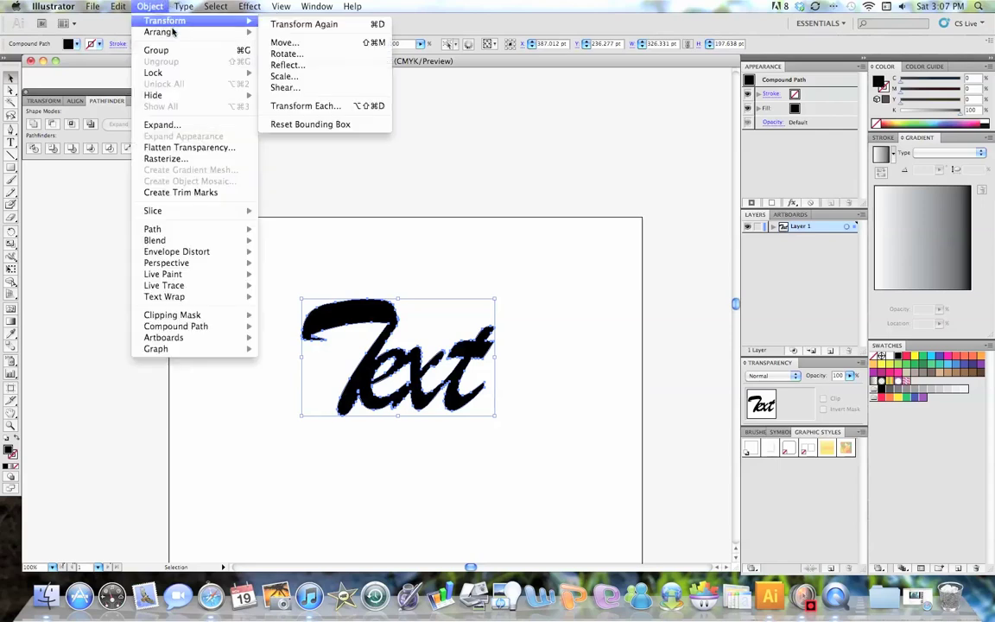
mouse_move(183, 230)
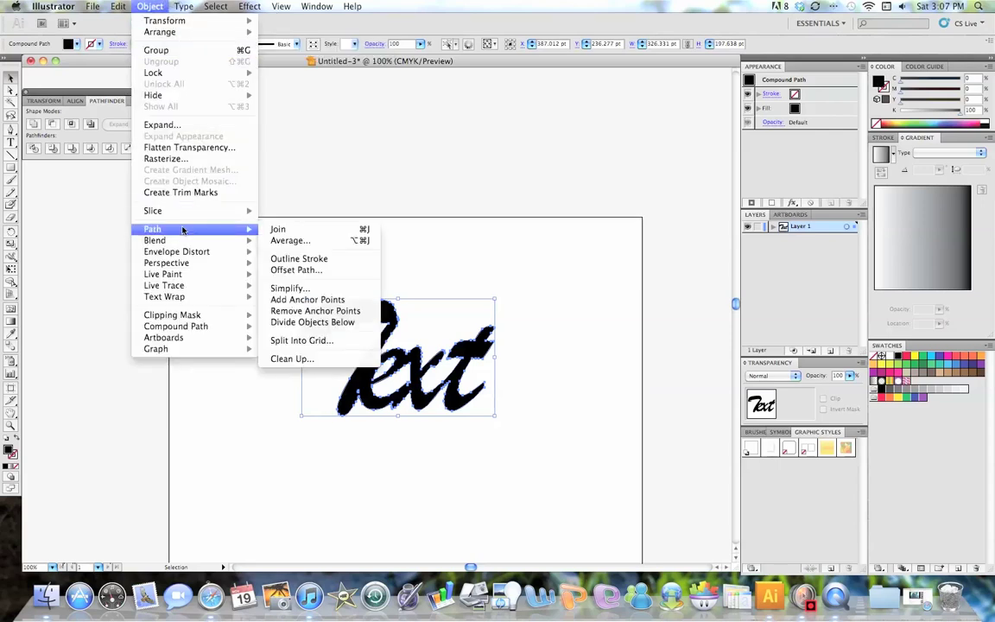
click(294, 269)
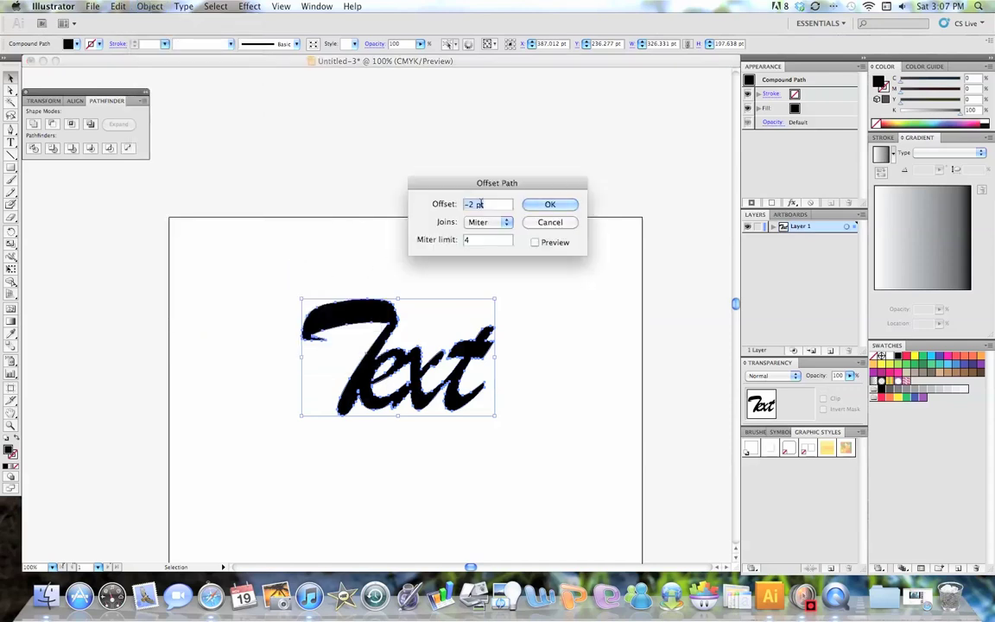
key(BackSpace)
text(13)
click(535, 242)
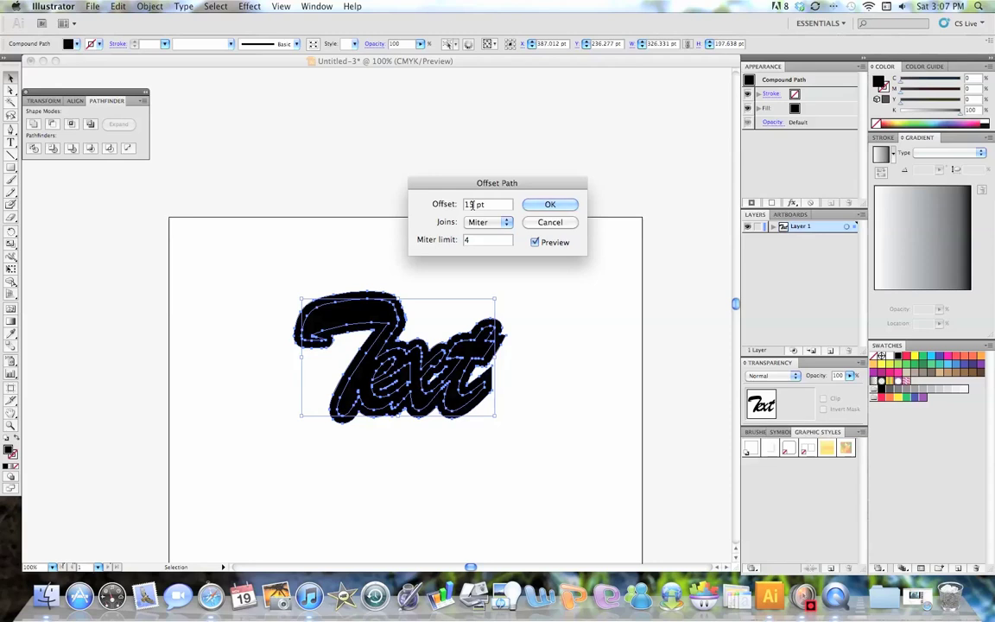
click(550, 204)
click(504, 222)
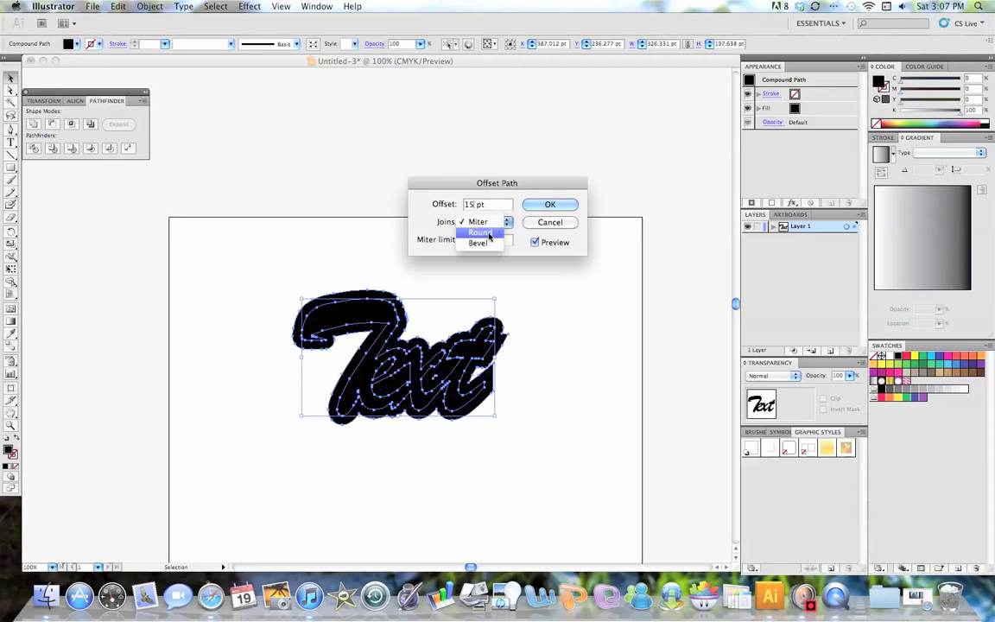
click(480, 234)
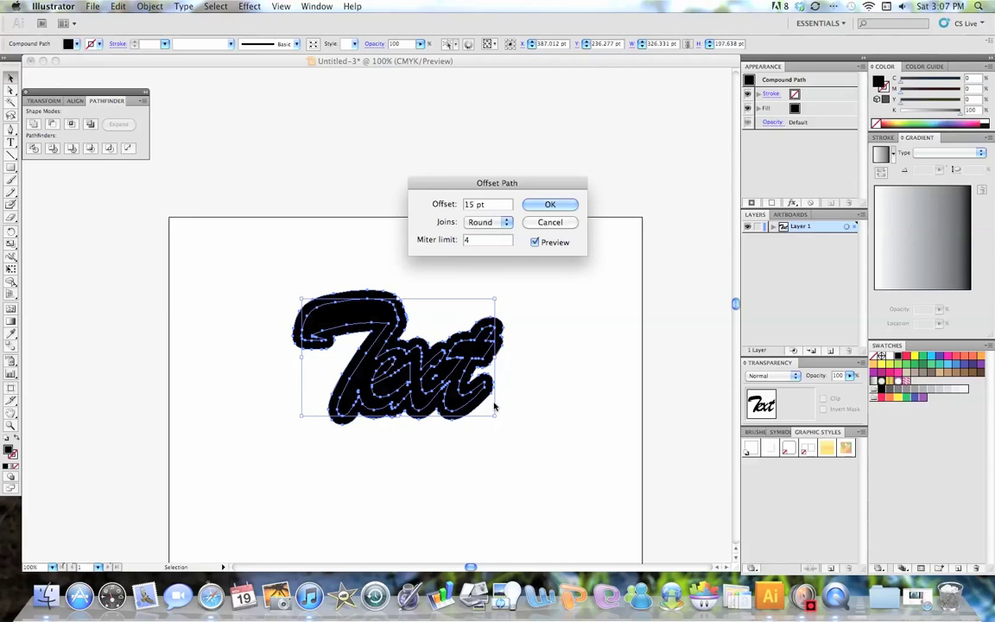
click(551, 204)
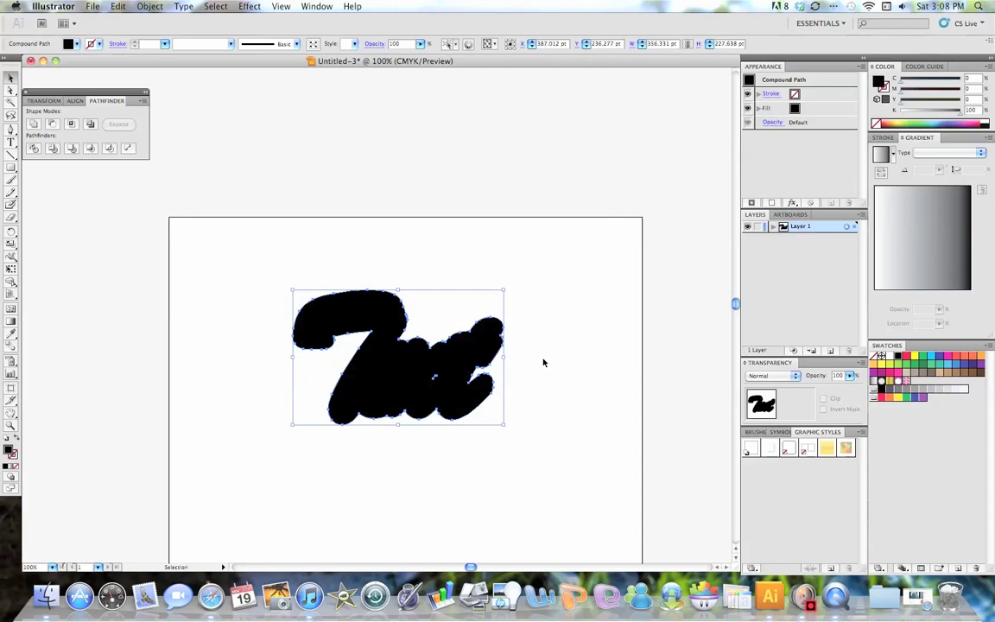
Select the top Text letters, give them the CMYK Red fill, and deselect
key(super+z)
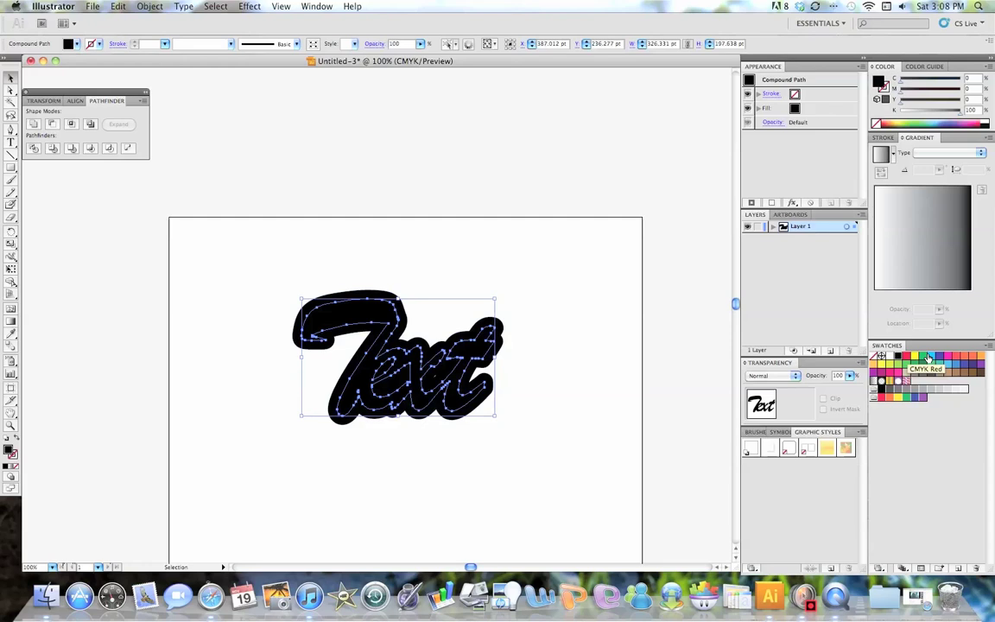
click(928, 355)
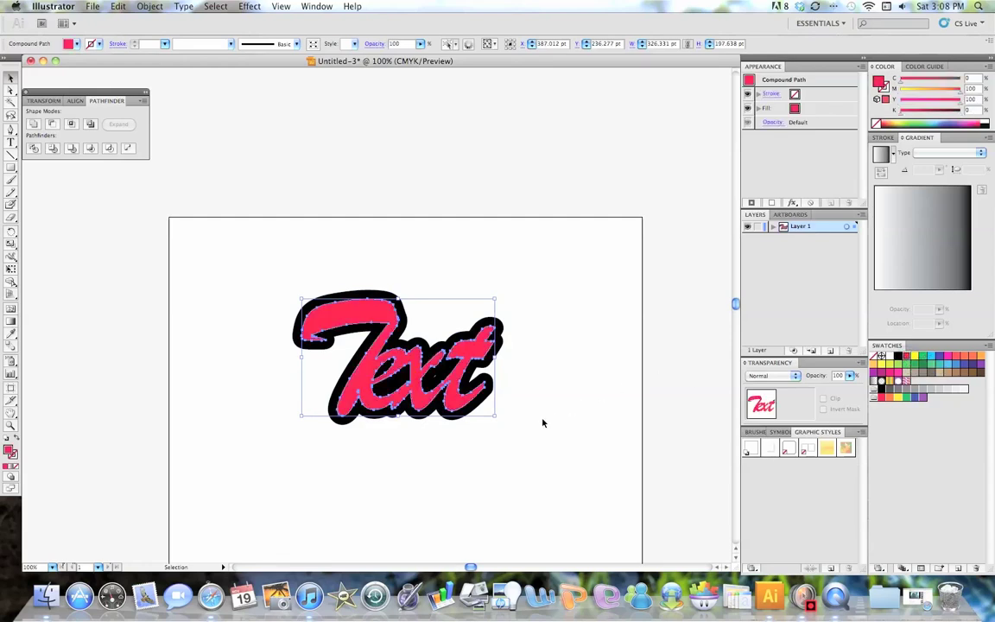
click(571, 411)
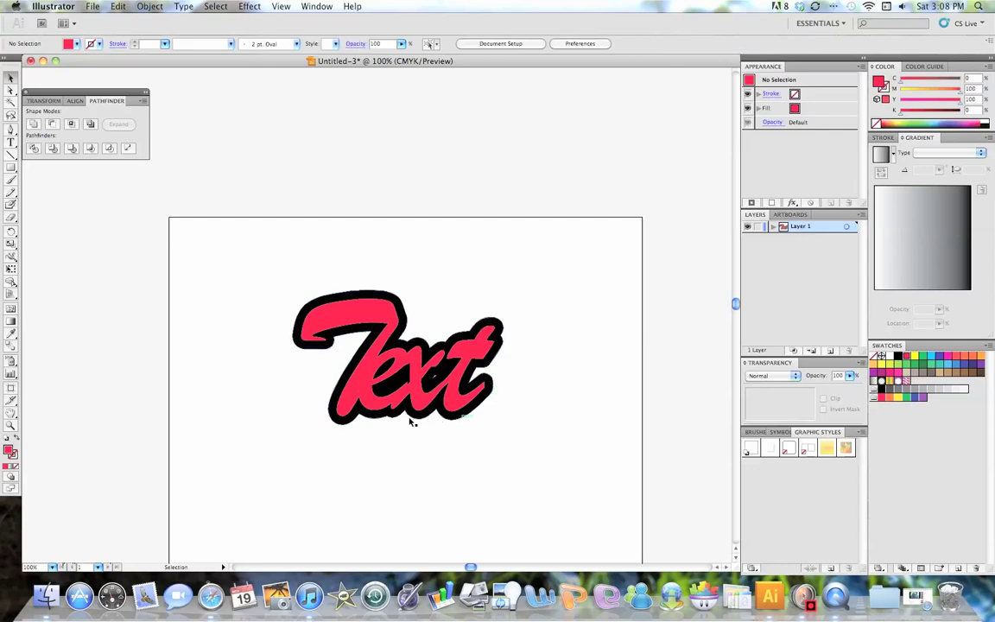
Isolate the black contour and add a 3 pt Offset Path around it
double_click(340, 295)
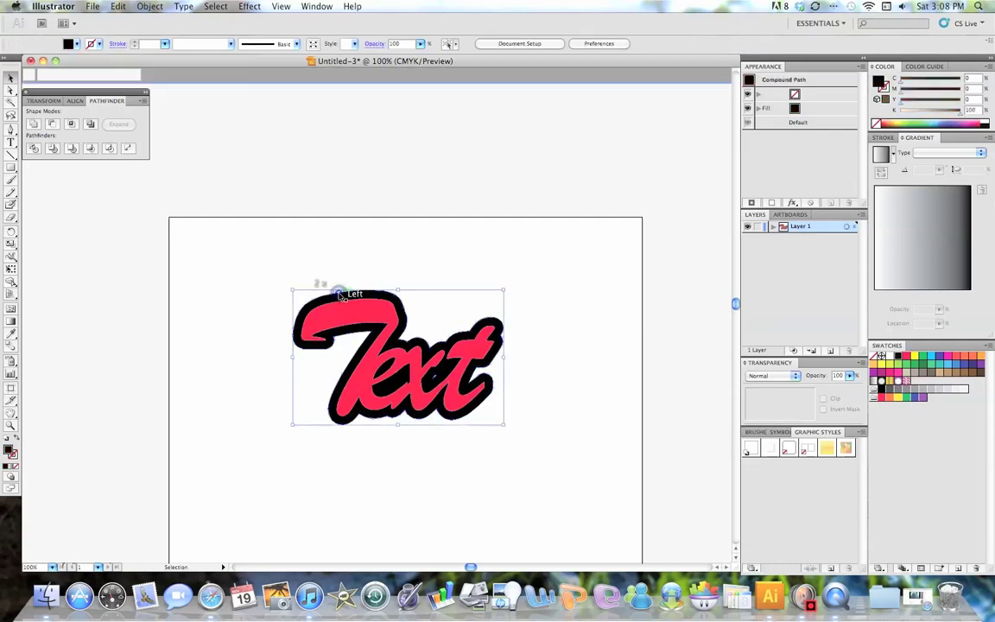
click(384, 295)
click(149, 6)
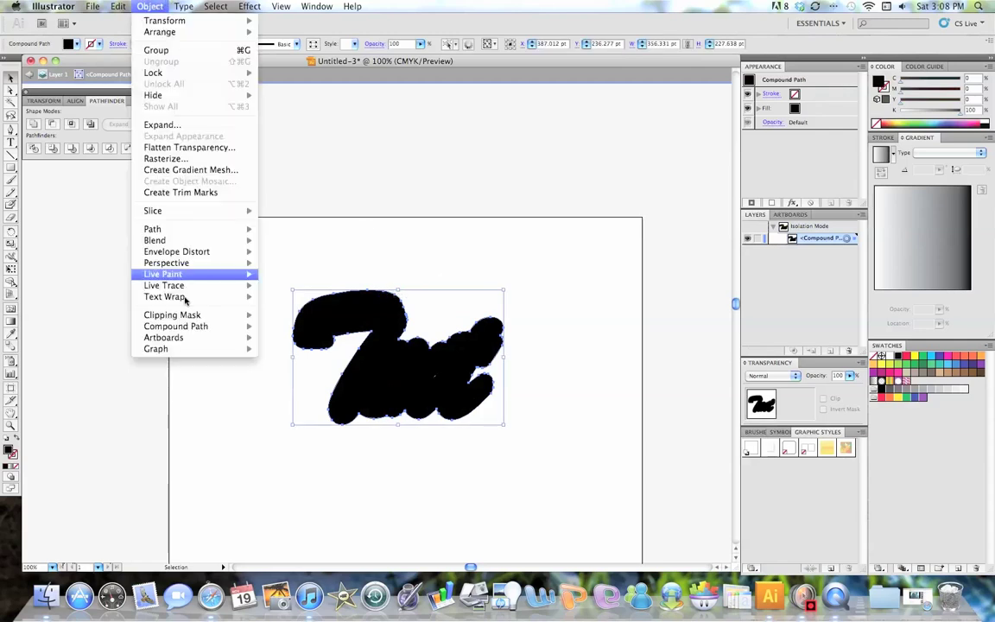
mouse_move(184, 328)
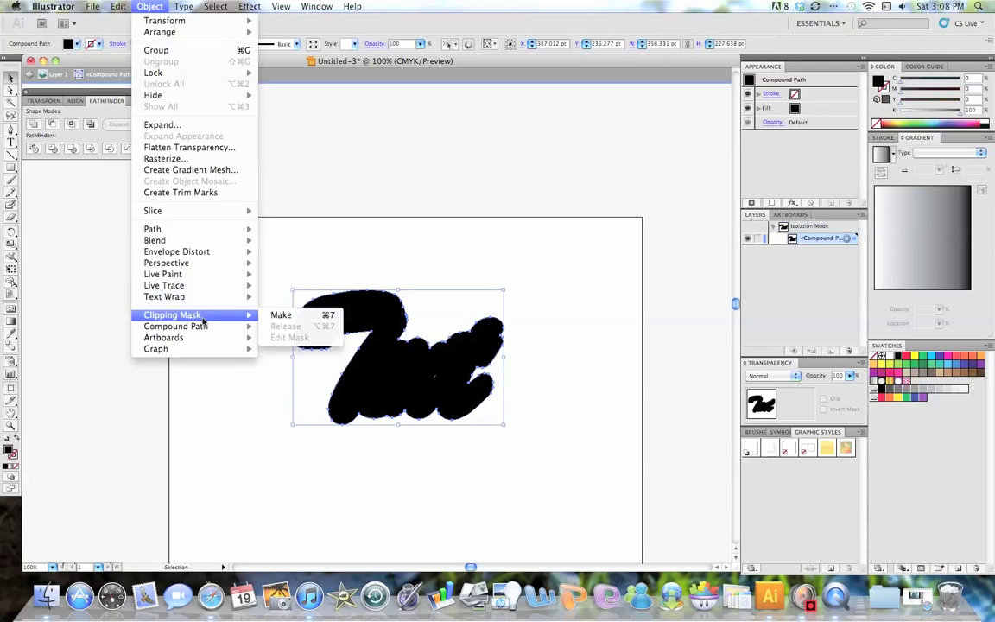
mouse_move(189, 228)
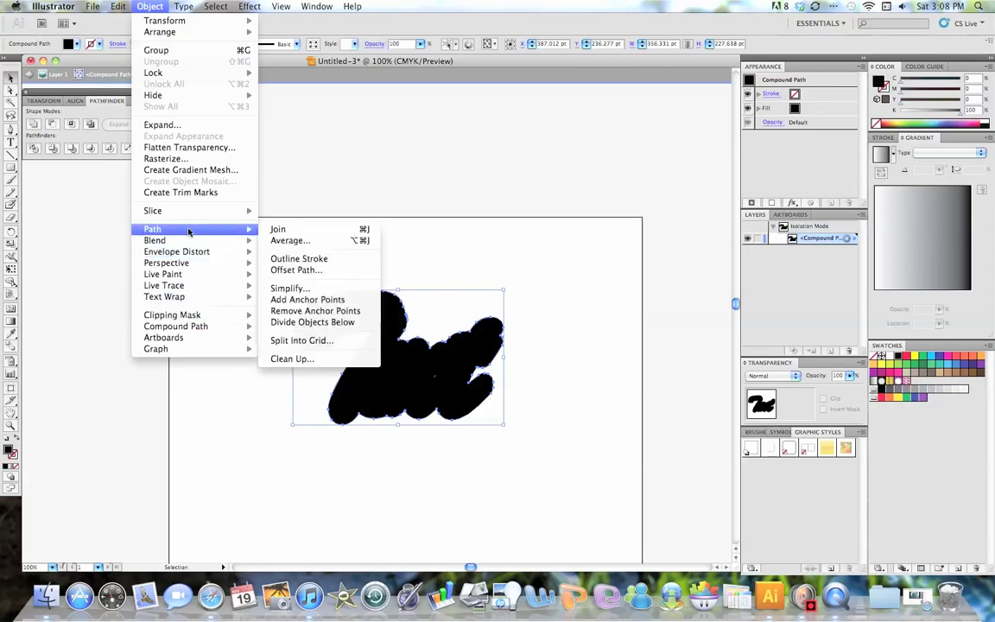
click(301, 269)
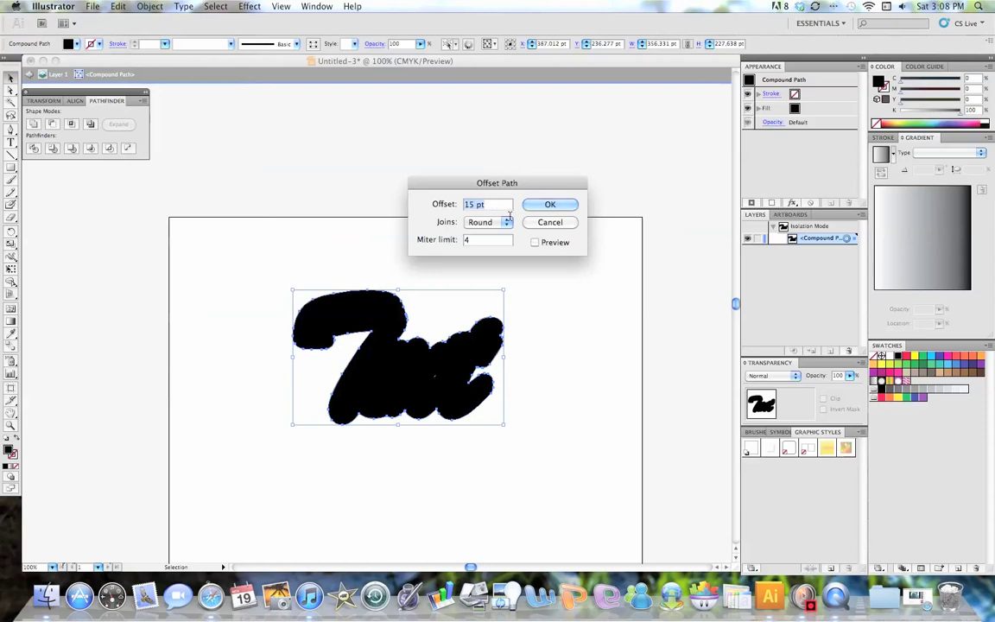
text(3)
click(538, 242)
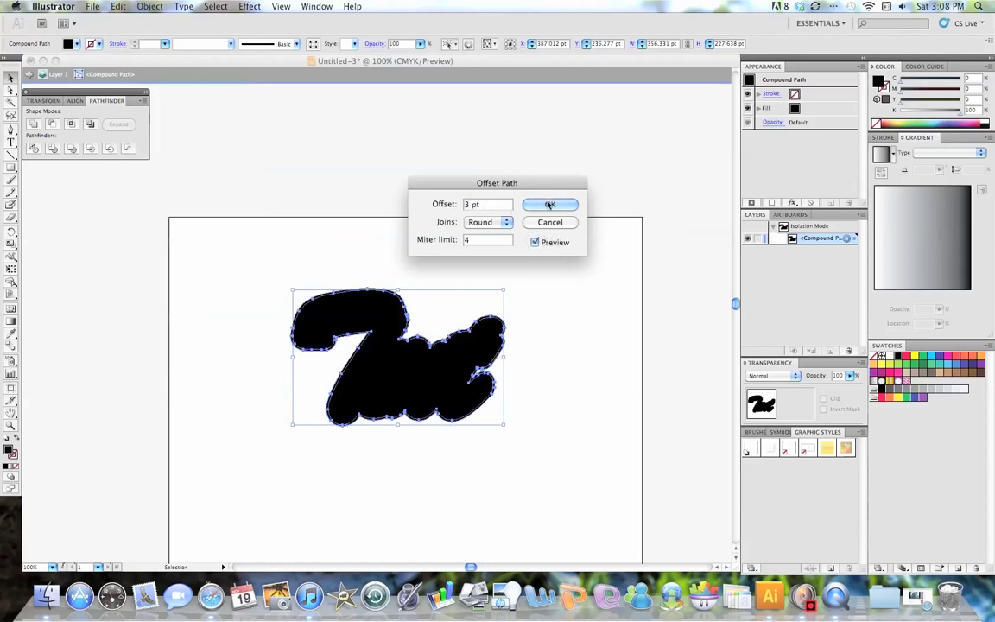
click(548, 206)
Fill the new outer rim with red and exit isolation mode
click(909, 370)
click(563, 394)
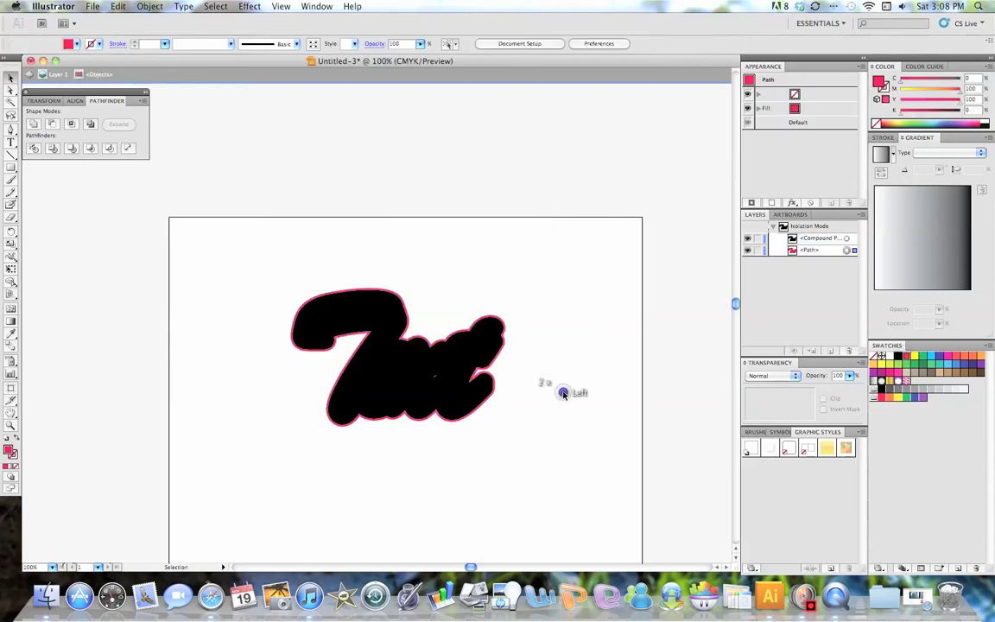
double_click(563, 394)
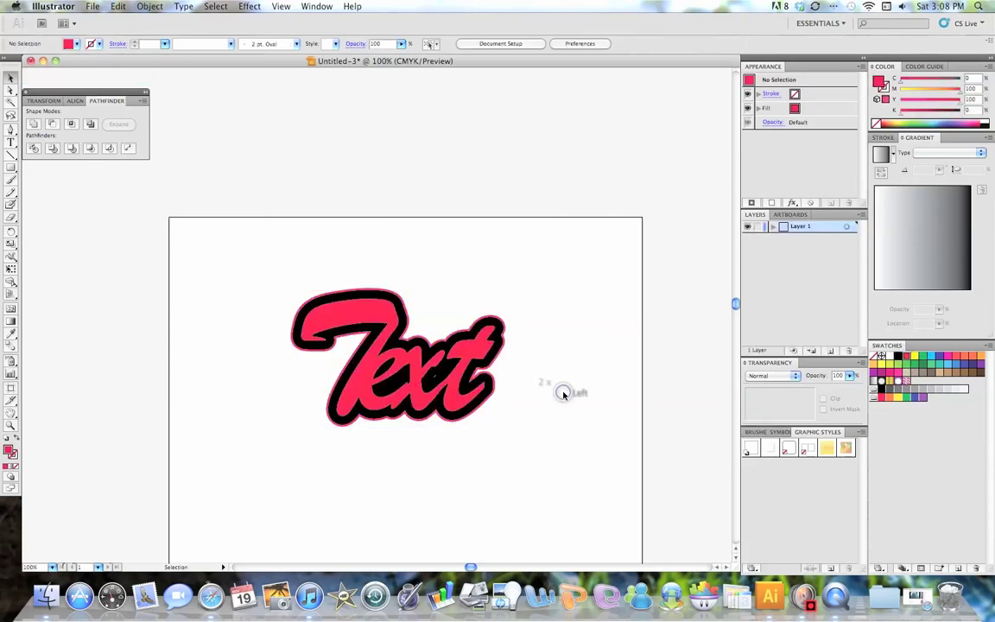
Zoom in on the outline edges, zoom back out to 200%, and select the red letters
super+click(444, 361)
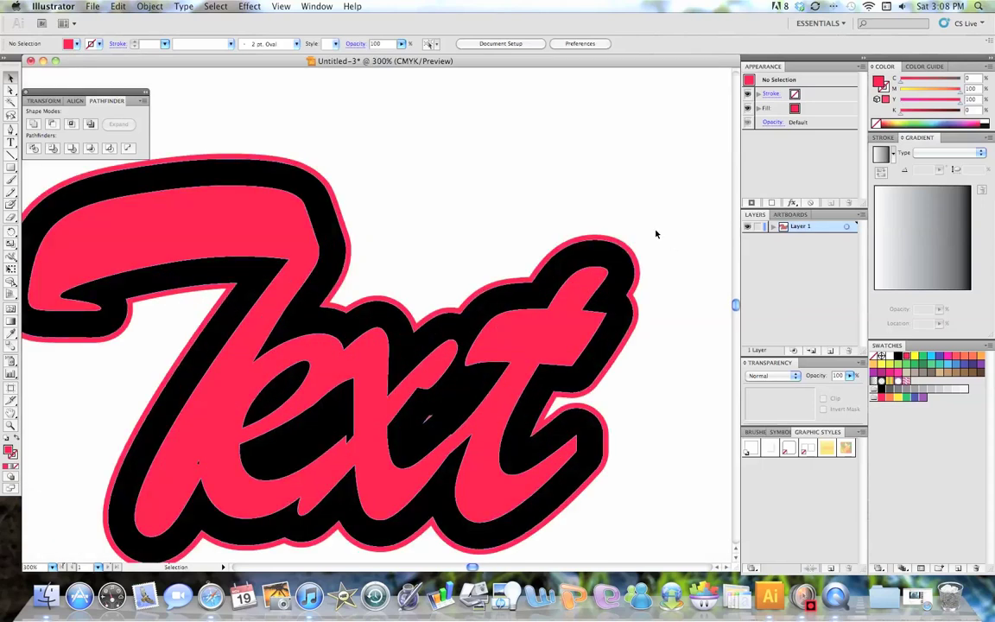
alt+super+click(577, 222)
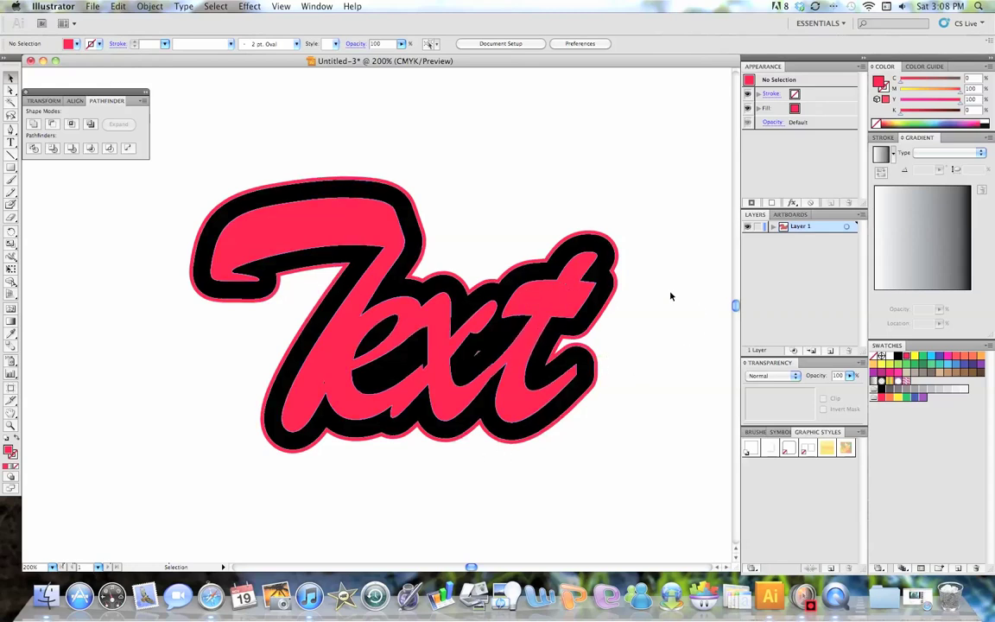
click(548, 299)
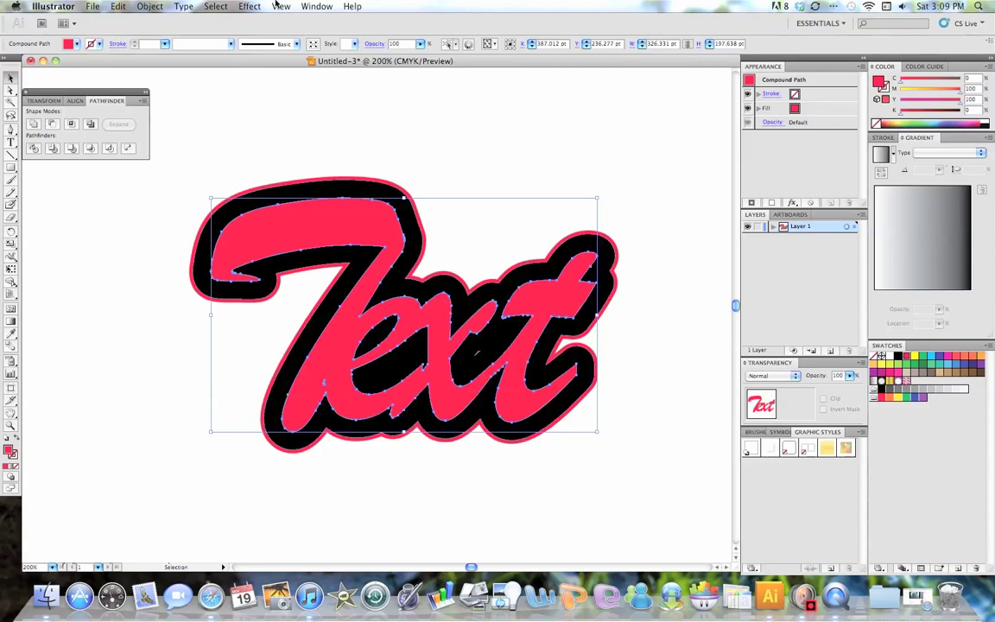
Apply Offset Path to the red letters at -3 pt with Round joins
click(149, 6)
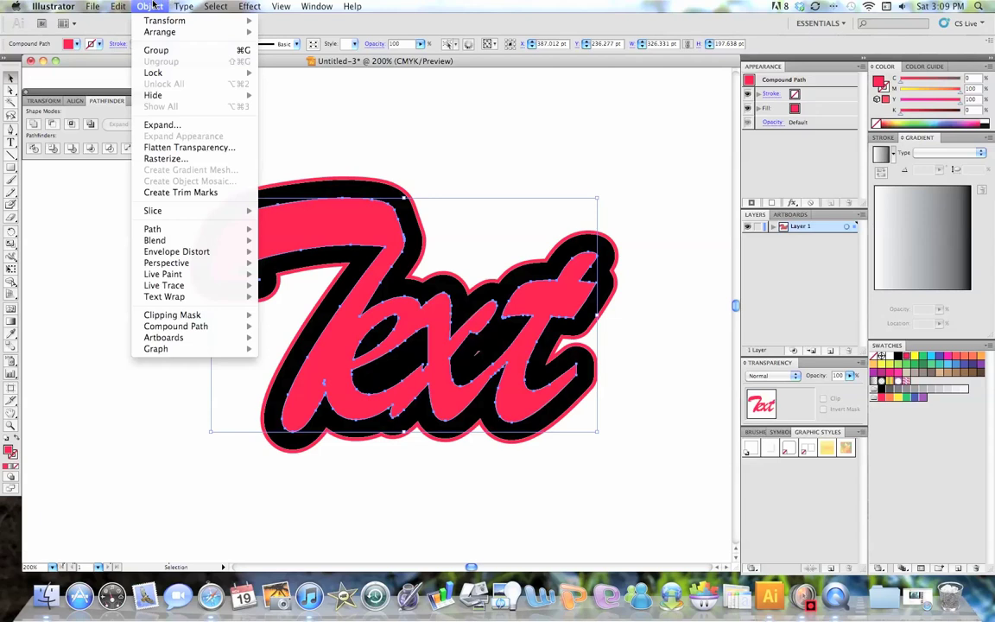
mouse_move(155, 26)
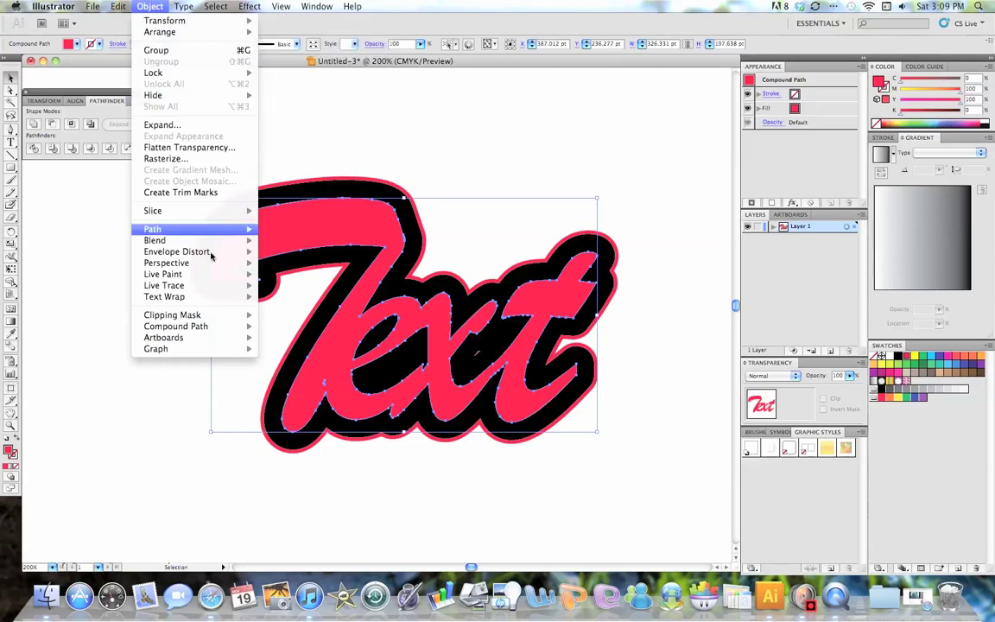
mouse_move(200, 229)
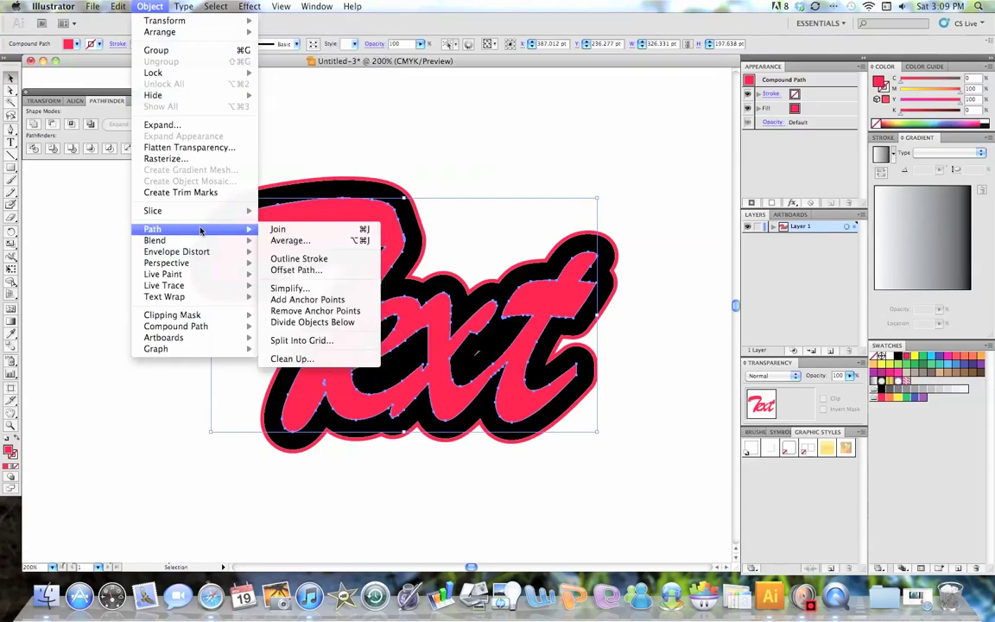
click(296, 269)
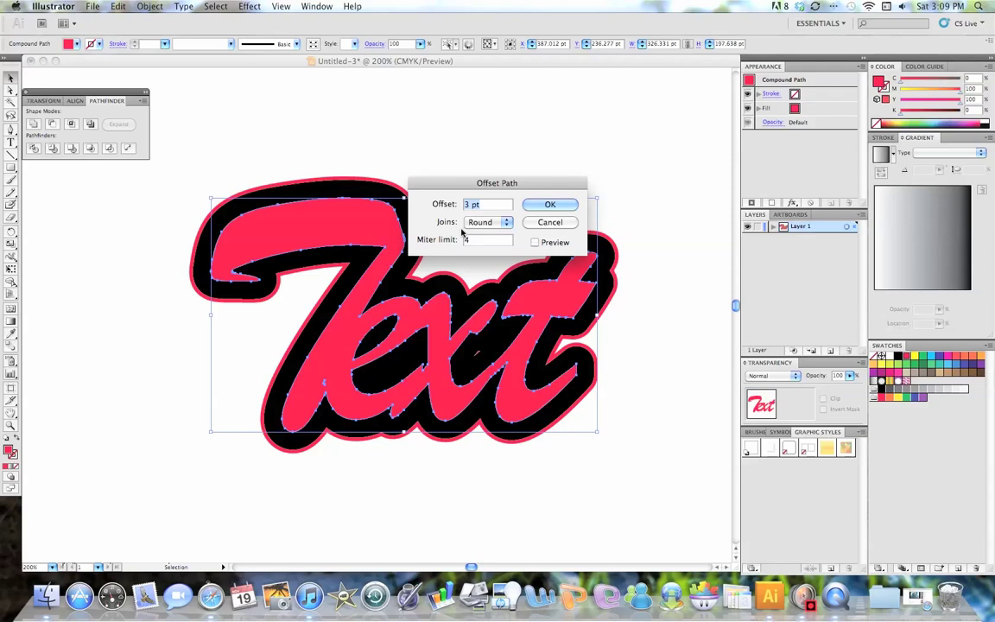
text(-4)
click(536, 243)
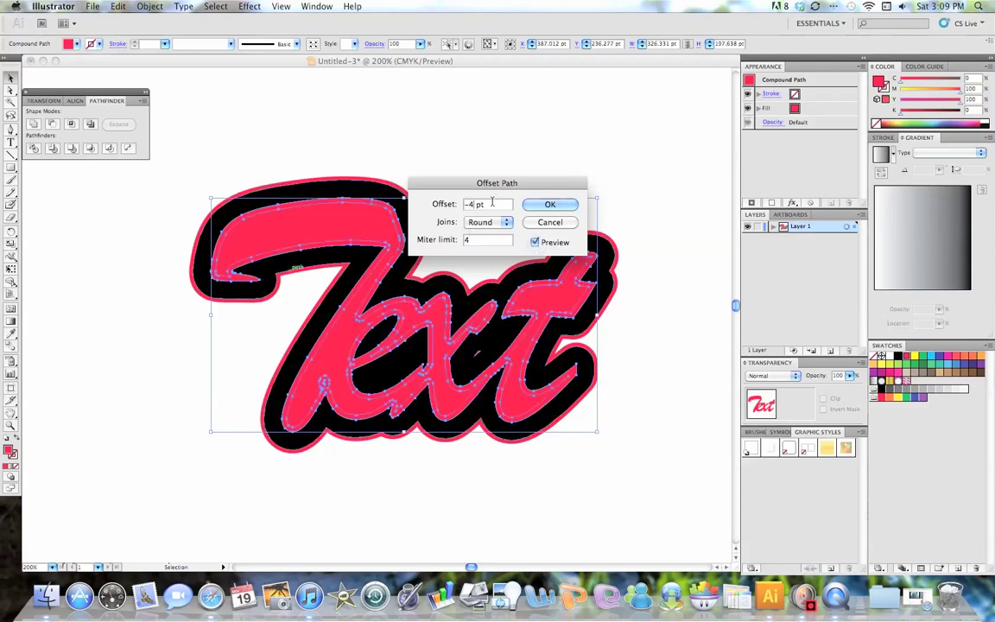
key(Up)
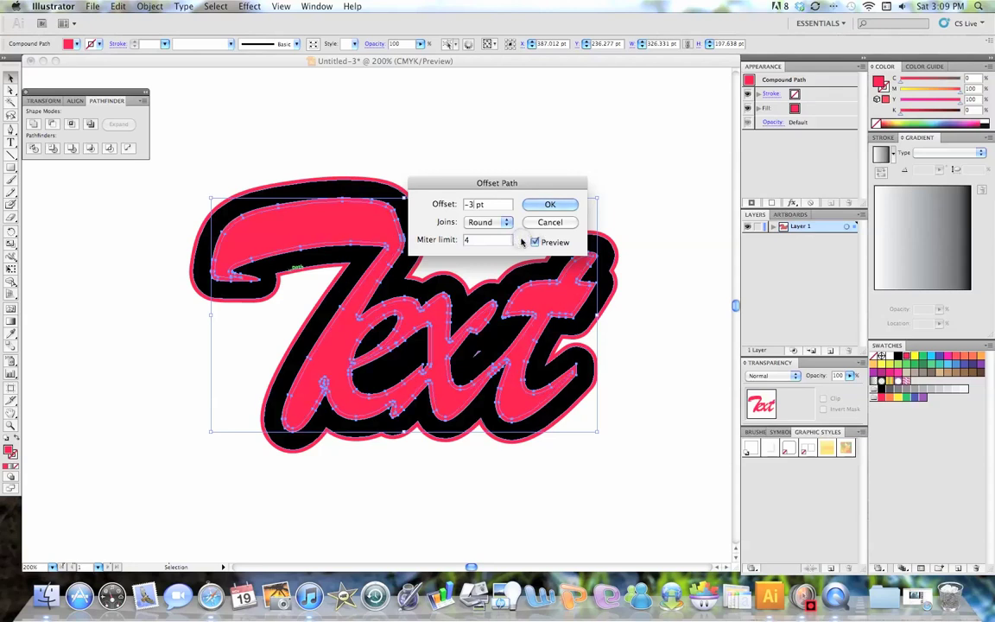
click(534, 207)
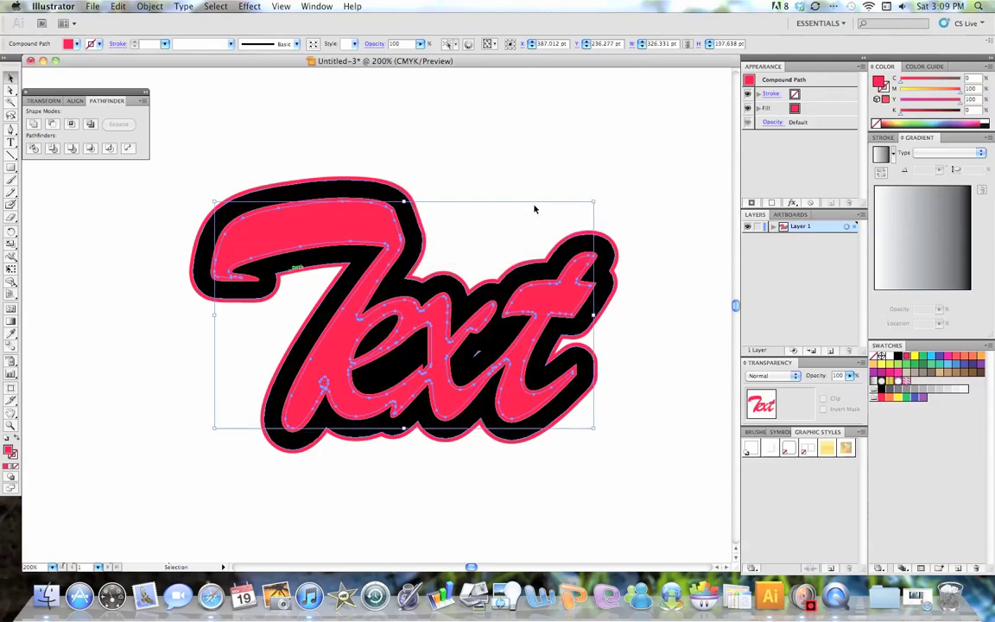
Fill the -3 pt inset path black and Option-drag a copy a few points down-right
click(907, 356)
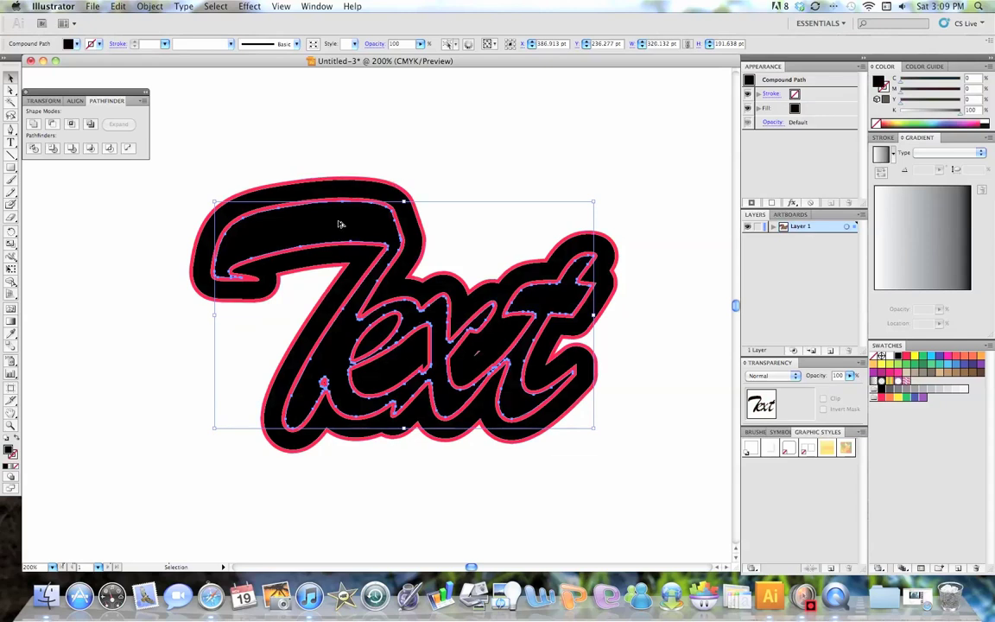
drag(340, 223, 346, 230)
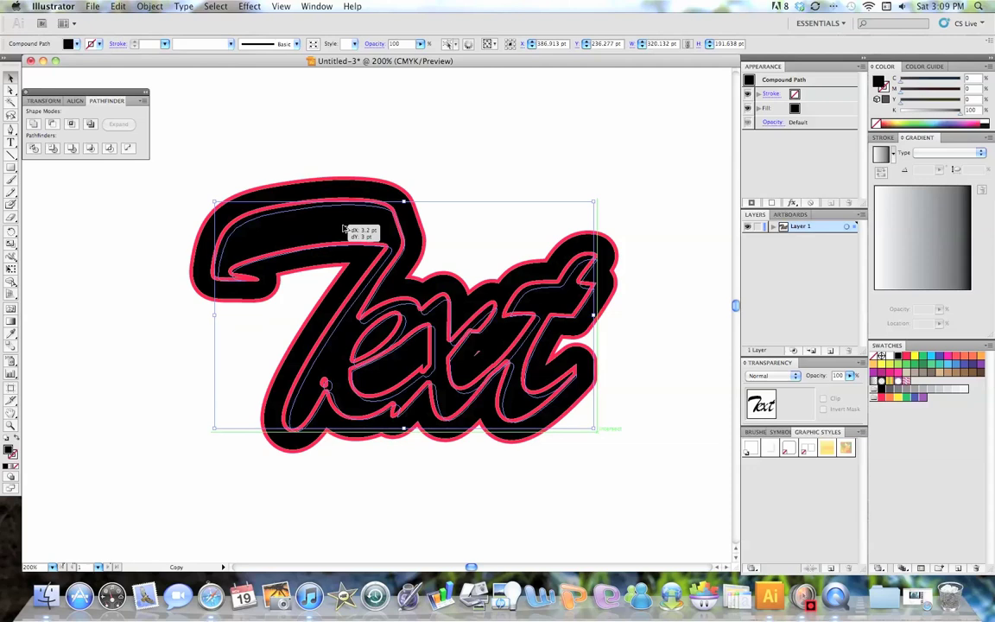
drag(346, 229, 346, 227)
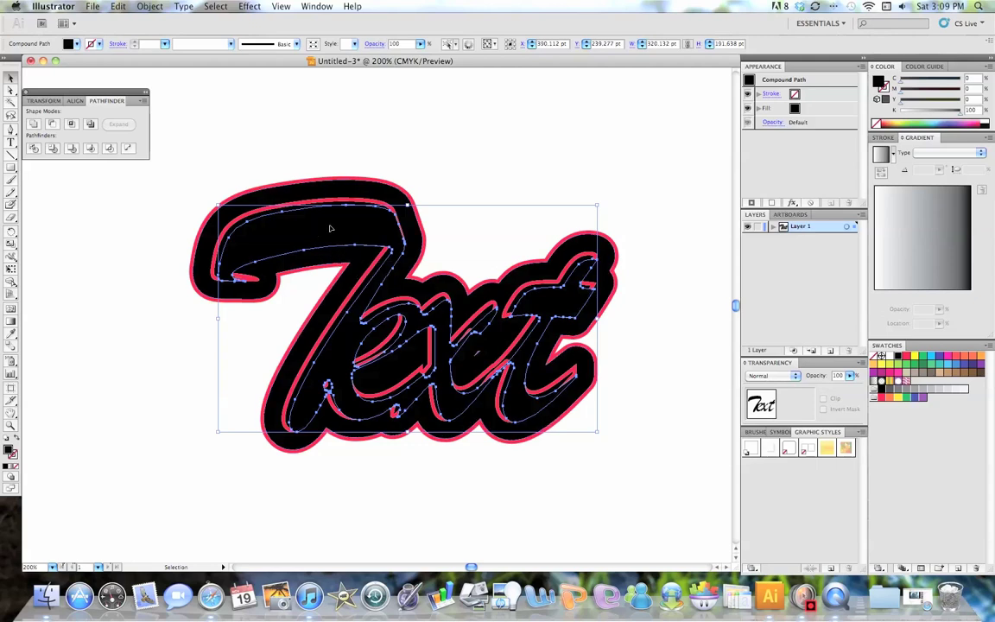
key(super+shift+b)
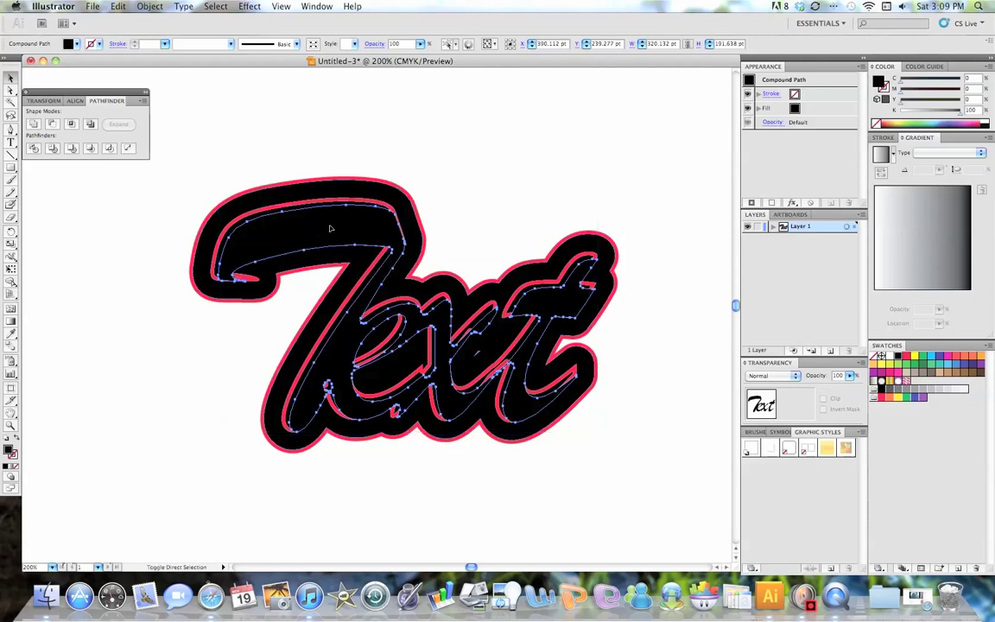
key(super+shift+b)
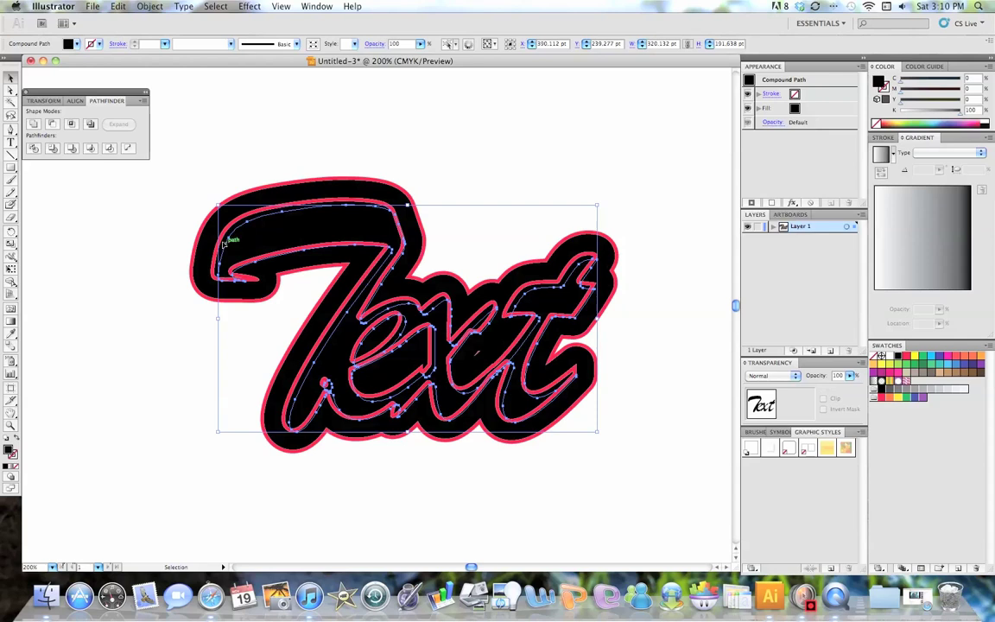
Select both inset copies, apply Pathfinder Minus Back, and zoom back out to 200%
scroll(226, 244, up, 1)
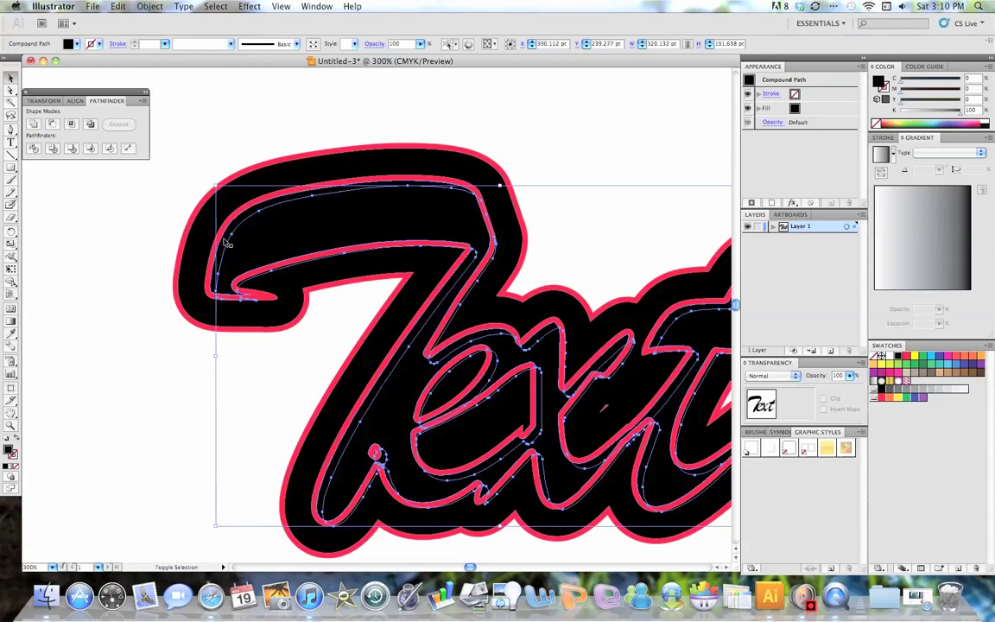
click(226, 236)
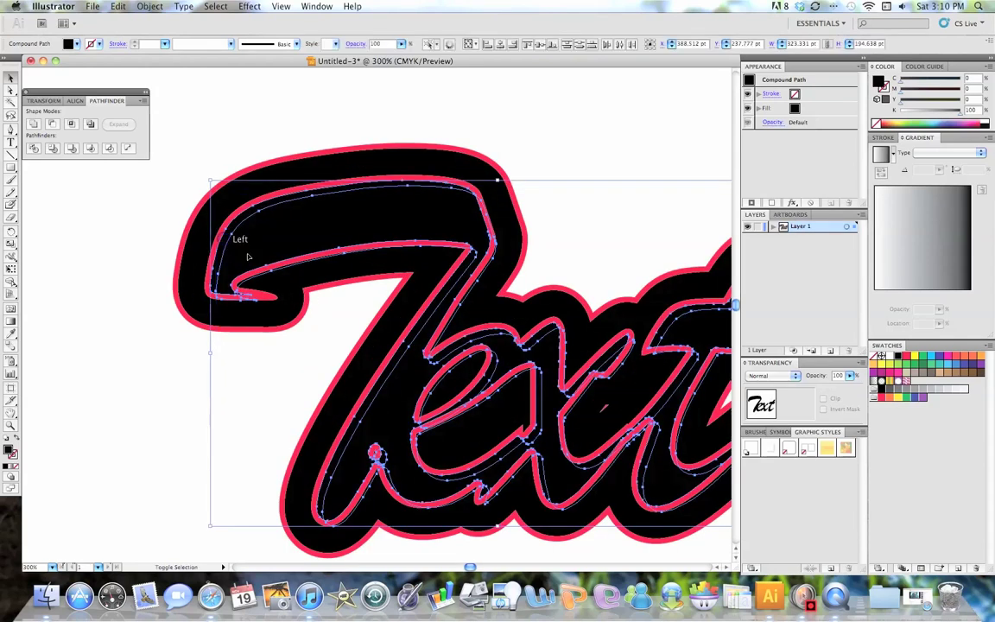
click(129, 150)
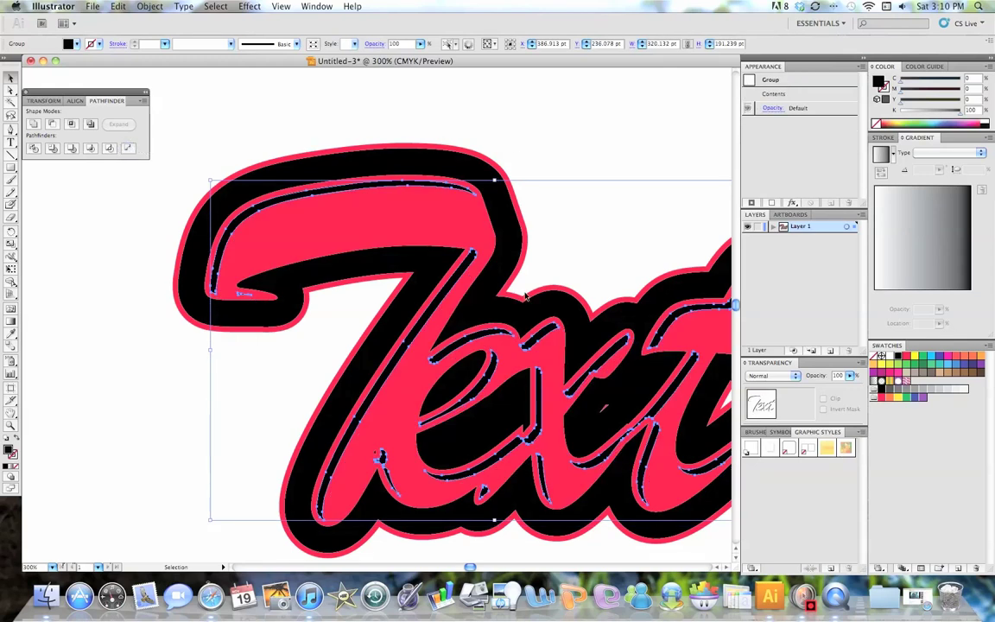
key(super+minus)
scroll(544, 311, right, 5)
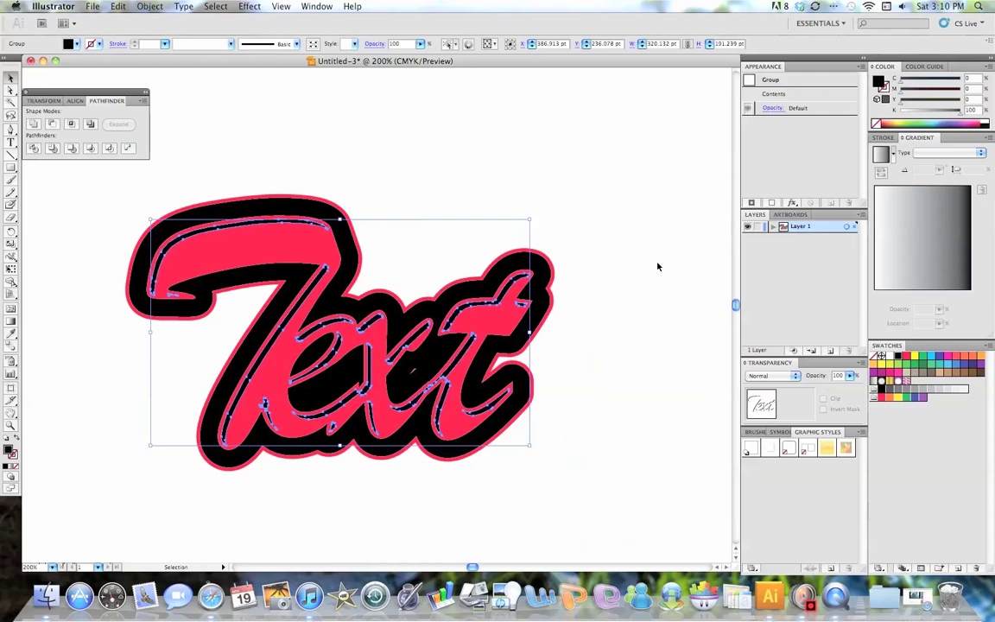
Fill the bevel sliver group red and darken it to K 37% in the Color panel
click(652, 295)
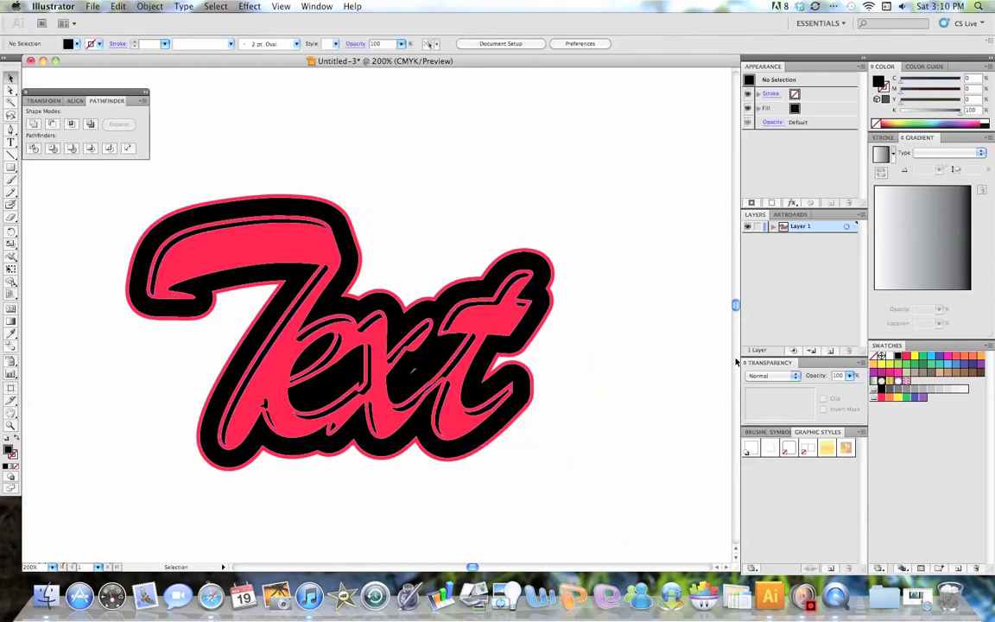
click(475, 326)
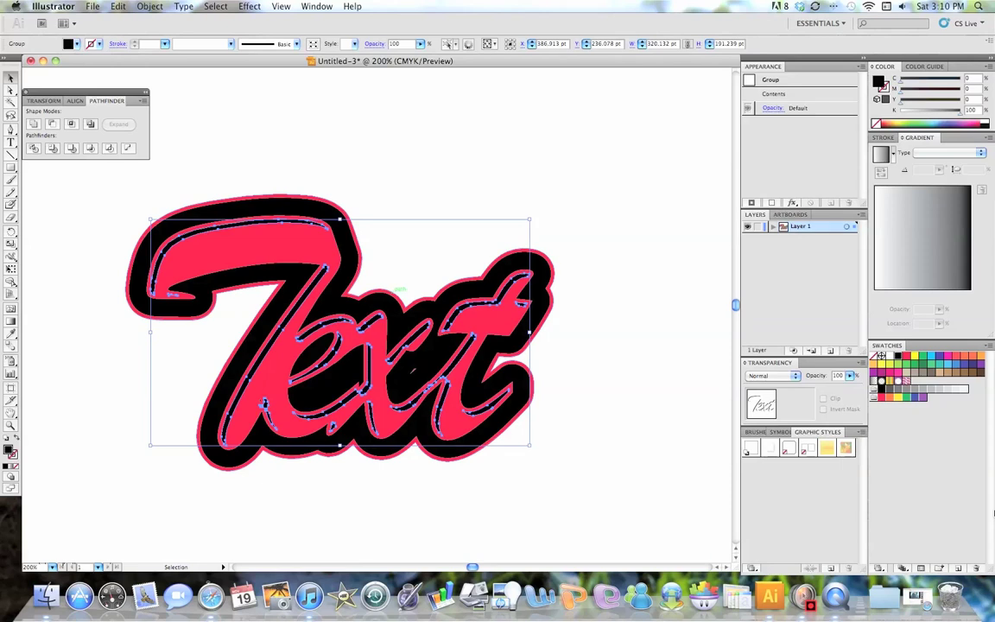
click(905, 357)
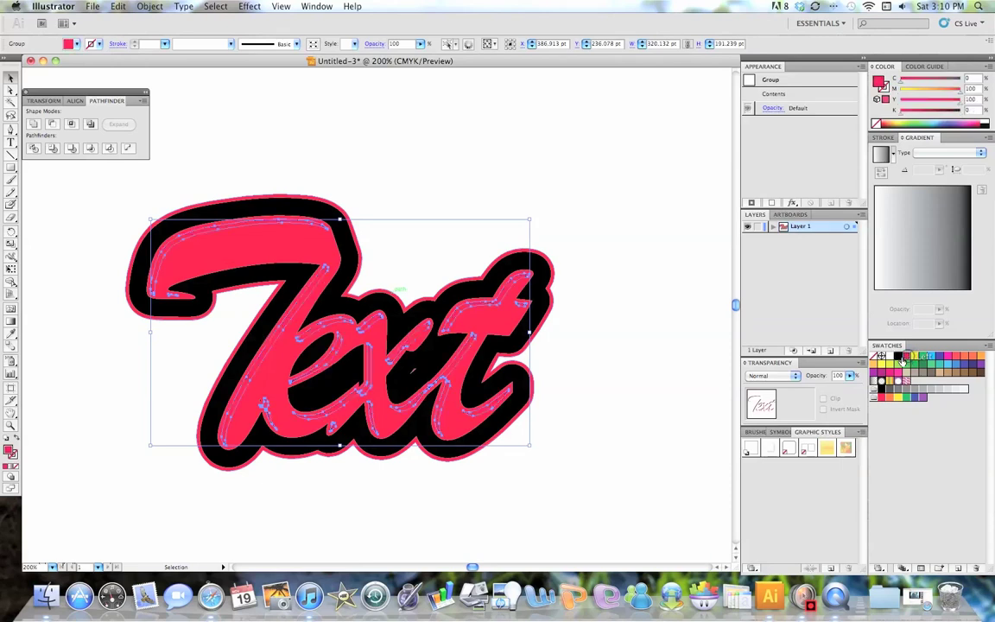
click(922, 110)
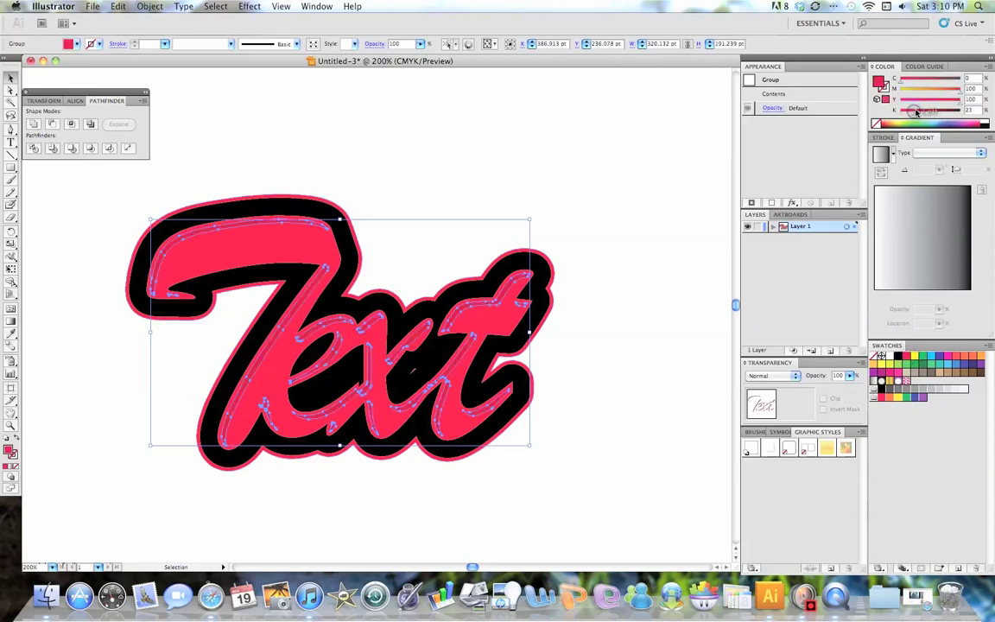
drag(921, 110, 922, 114)
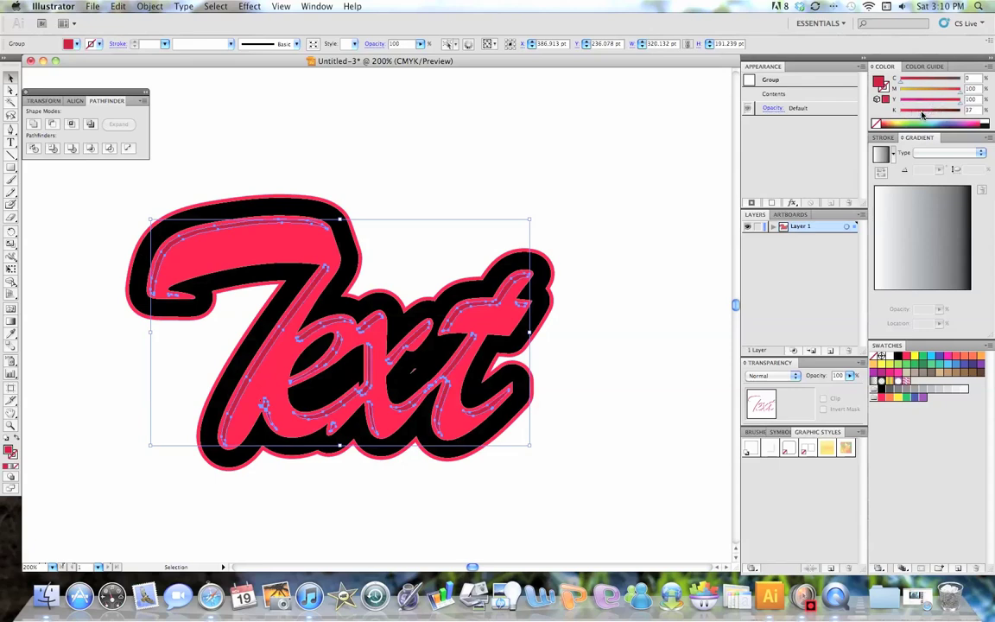
click(672, 244)
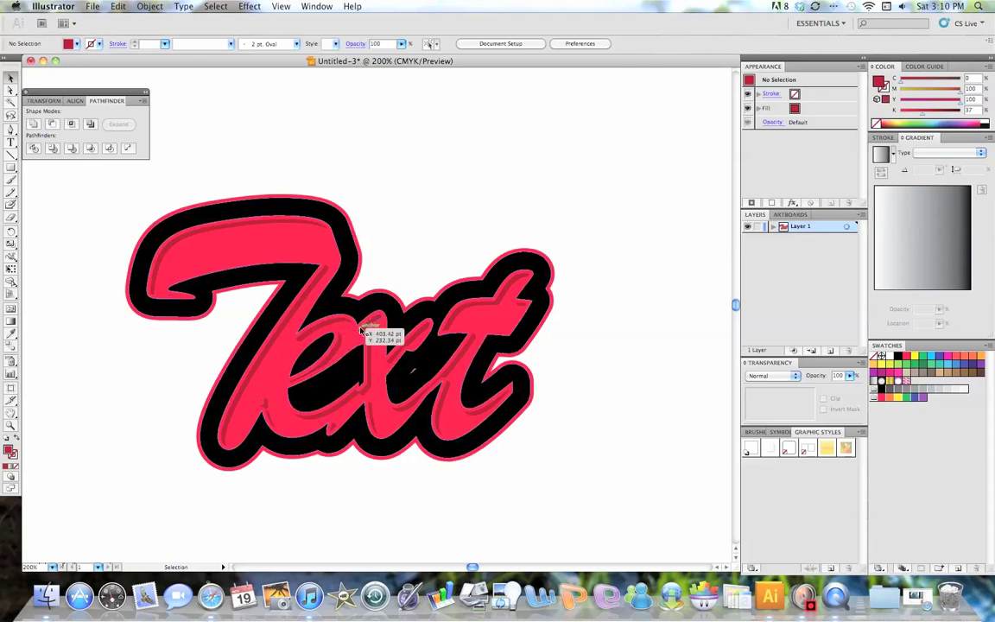
Remove the red outline from the outer contour so the black contour forms the edge
click(546, 322)
click(547, 323)
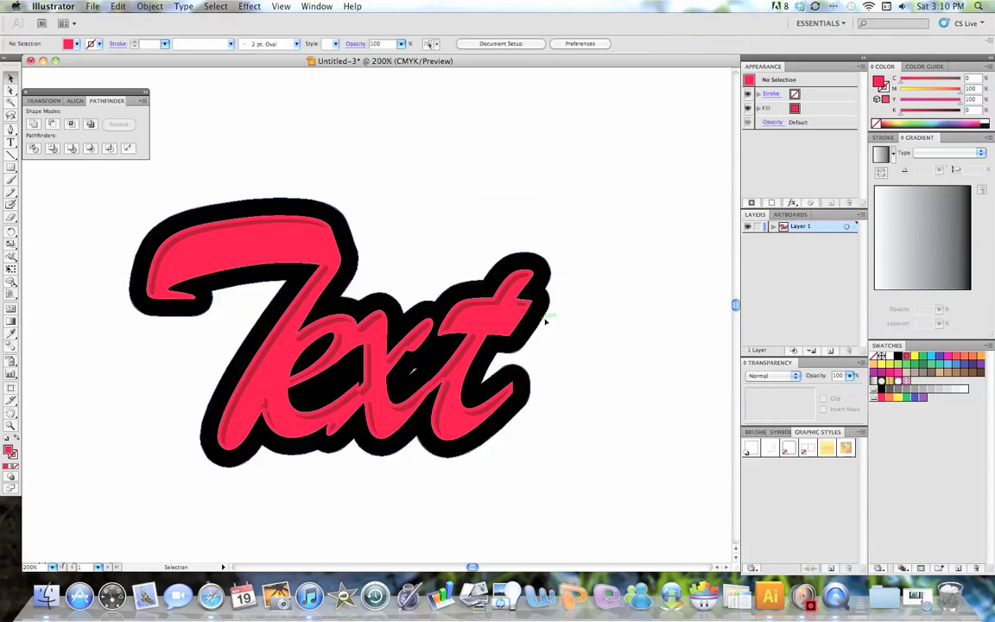